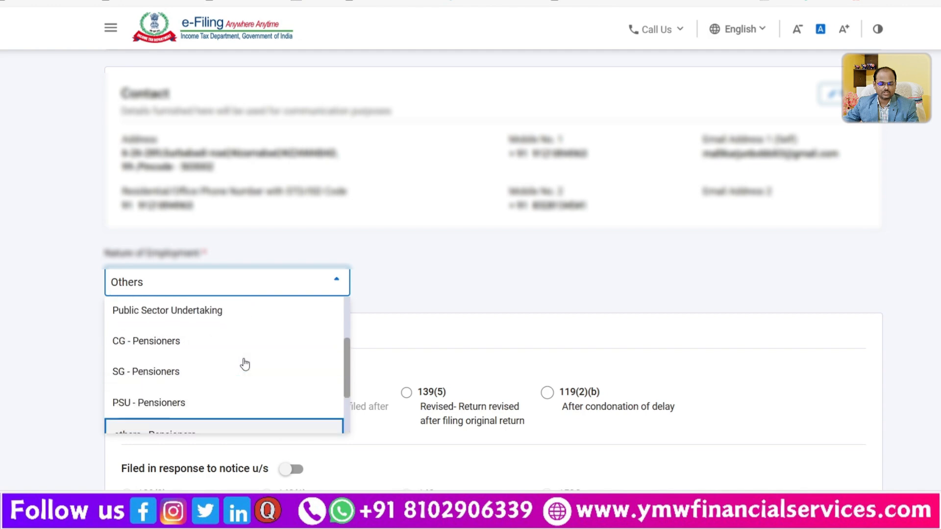
Set the nature of employment to Others
scroll(242, 363, "down", 5)
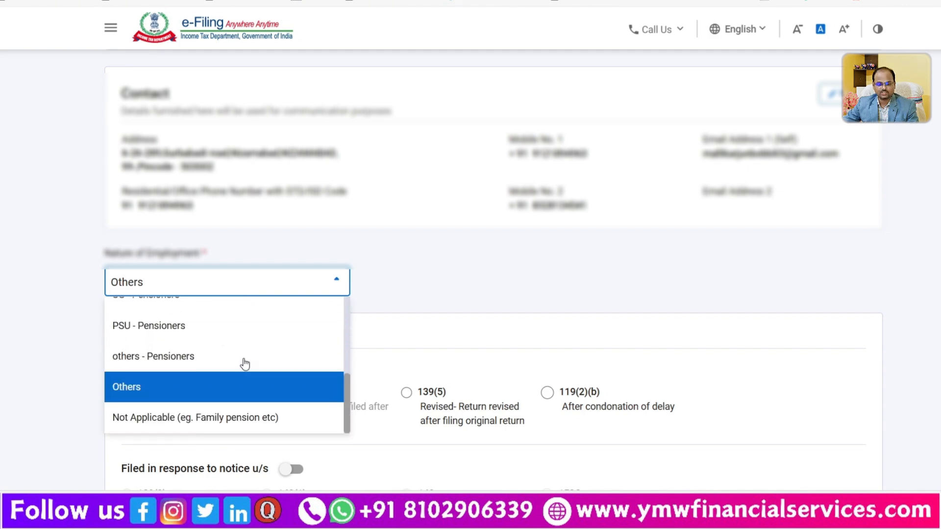
left_click(159, 387)
Review the filing section and tax regime answers, and check the actions available for the first listed bank account
scroll(490, 338, "down", 4)
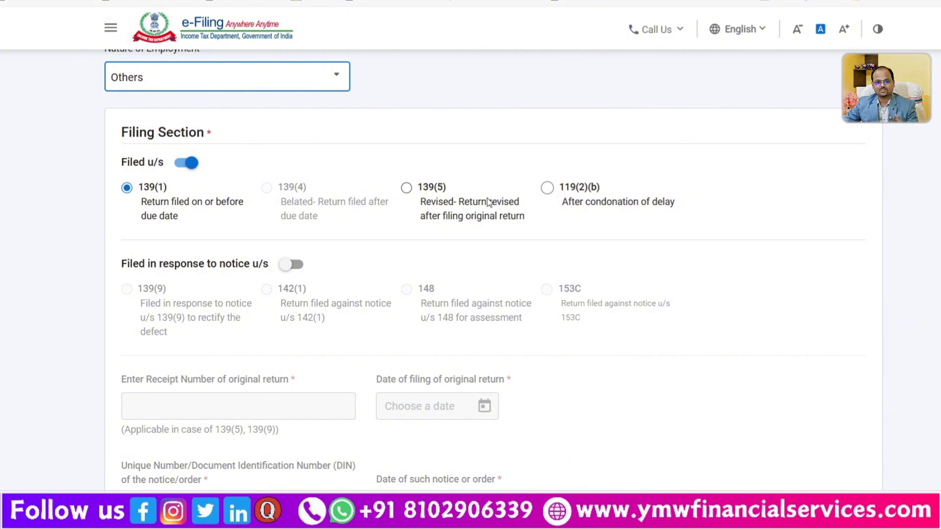
scroll(683, 239, "down", 4)
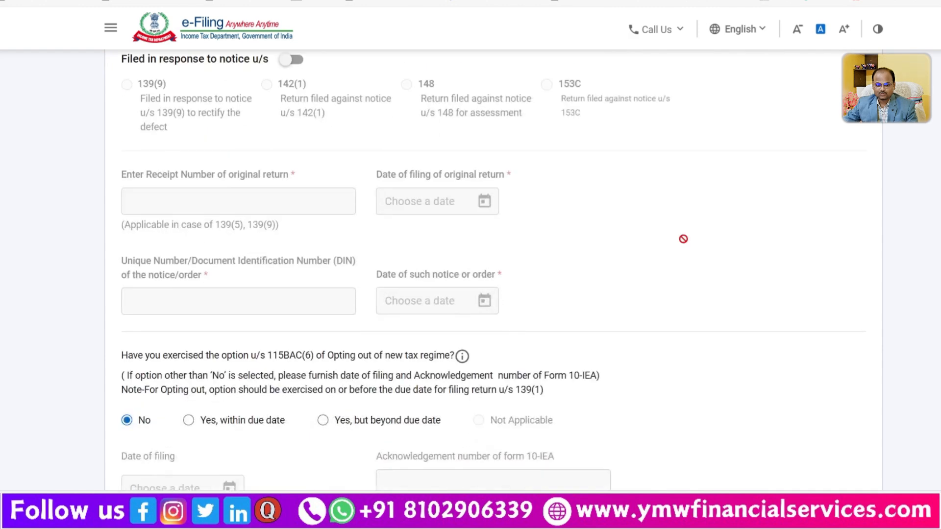
scroll(684, 239, "down", 3)
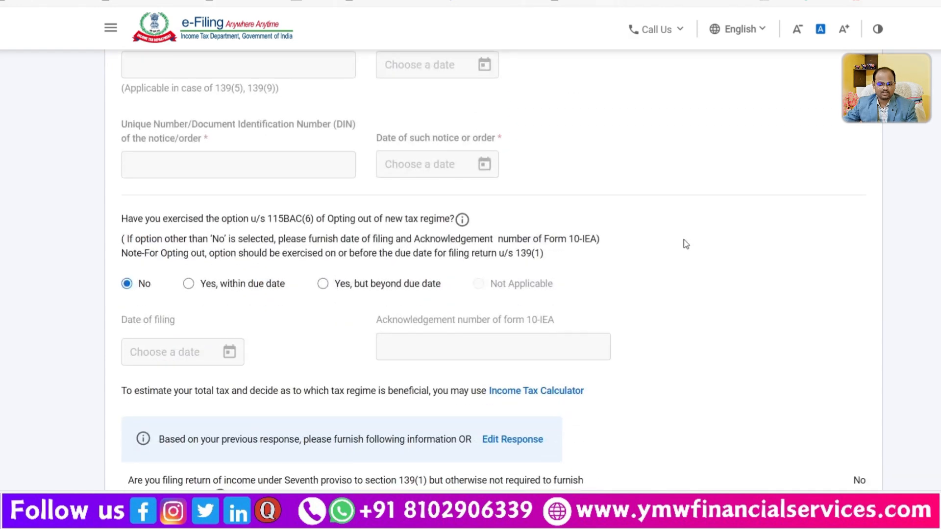
scroll(685, 243, "down", 4)
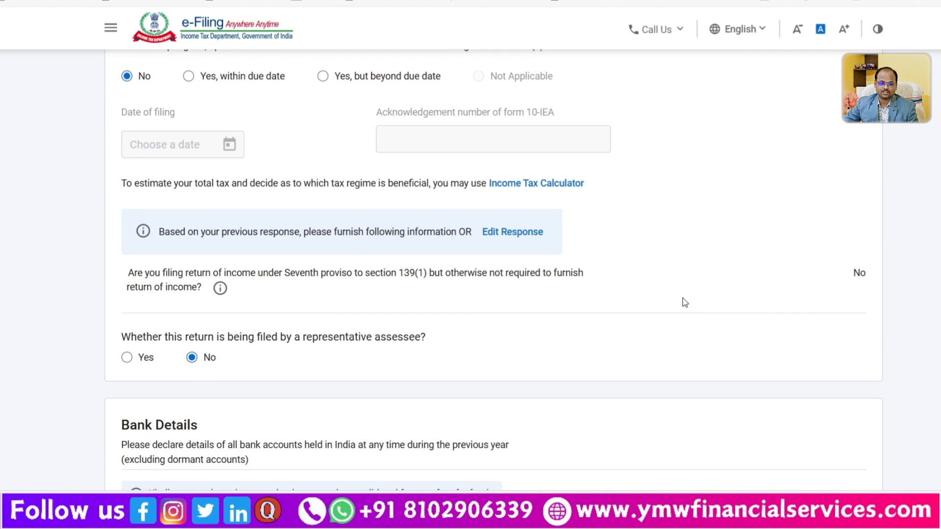
scroll(685, 301, "down", 4)
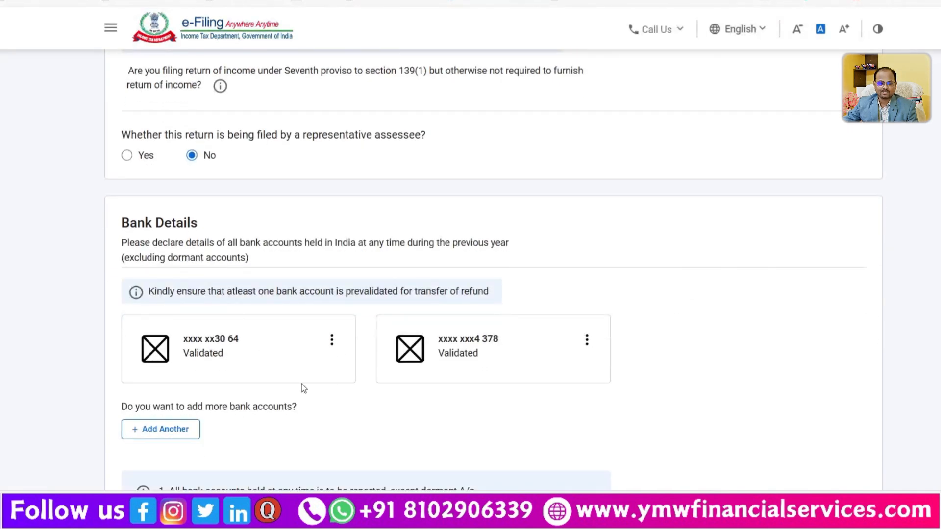
left_click(332, 342)
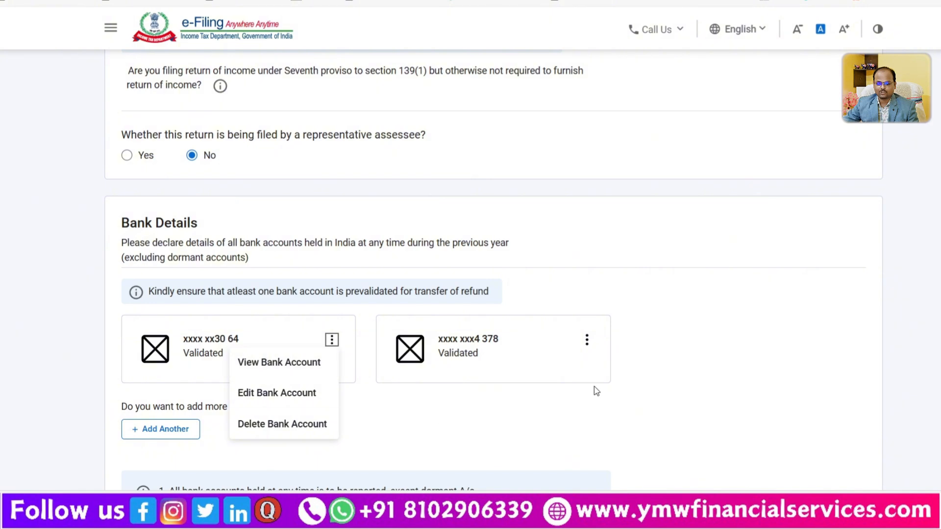
left_click(732, 351)
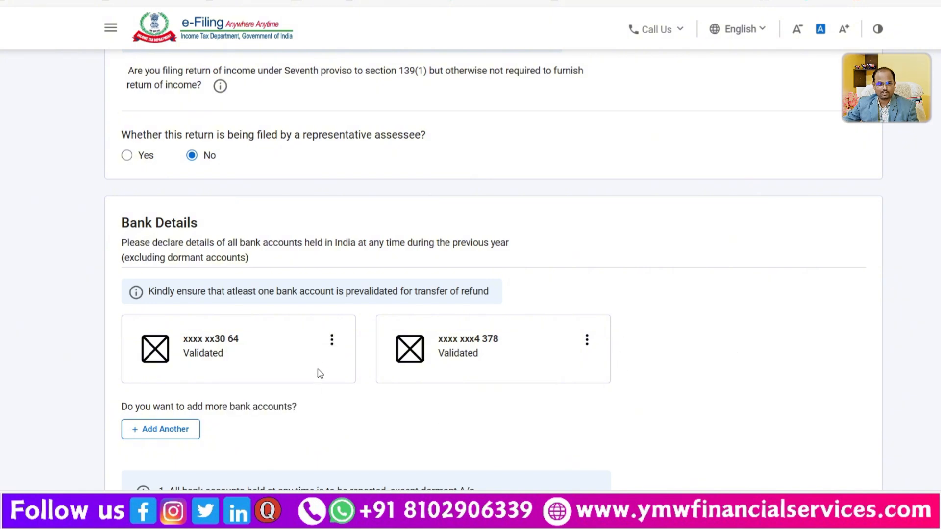
Confirm the Personal Information section of the return
scroll(320, 374, "up", 15)
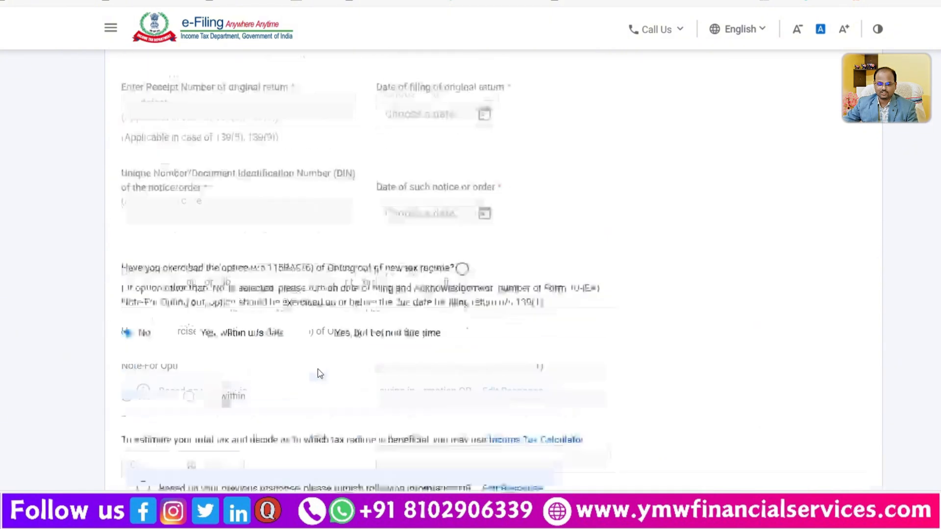
scroll(334, 373, "down", 10)
scroll(333, 374, "down", 10)
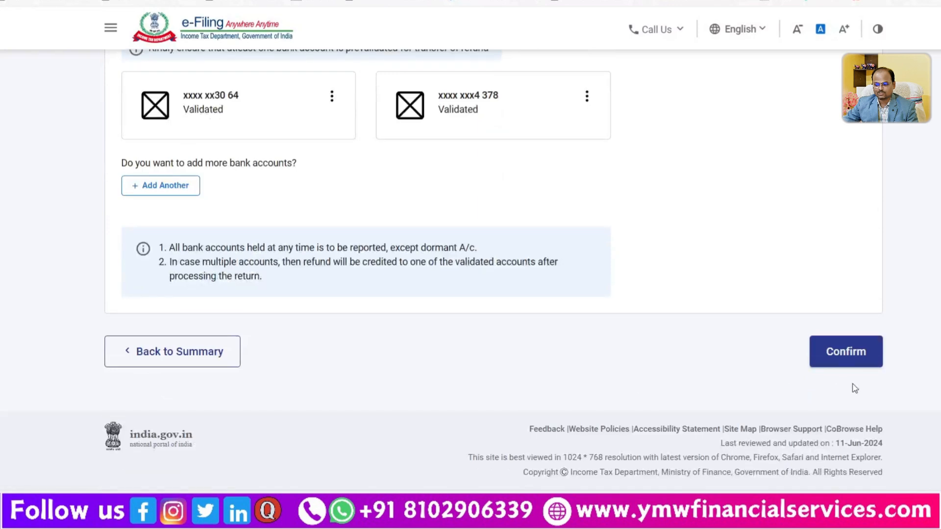
left_click(839, 354)
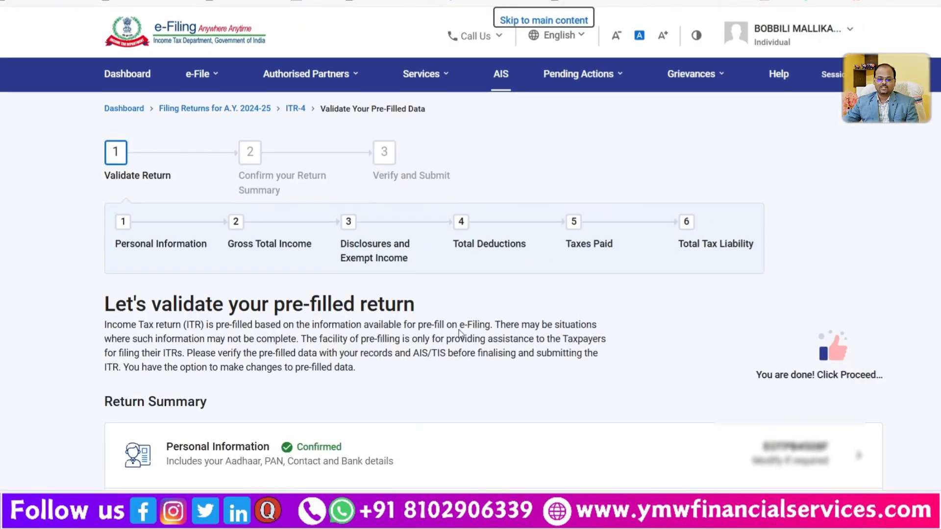
Open Gross Total Income, answer No to all three salary exemption questions and continue to the income source details
scroll(402, 321, "down", 5)
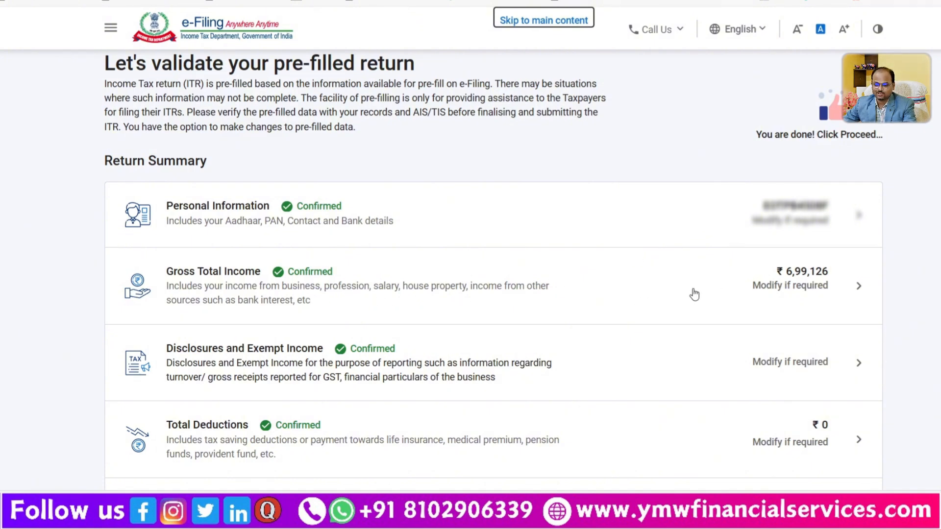
left_click(631, 292)
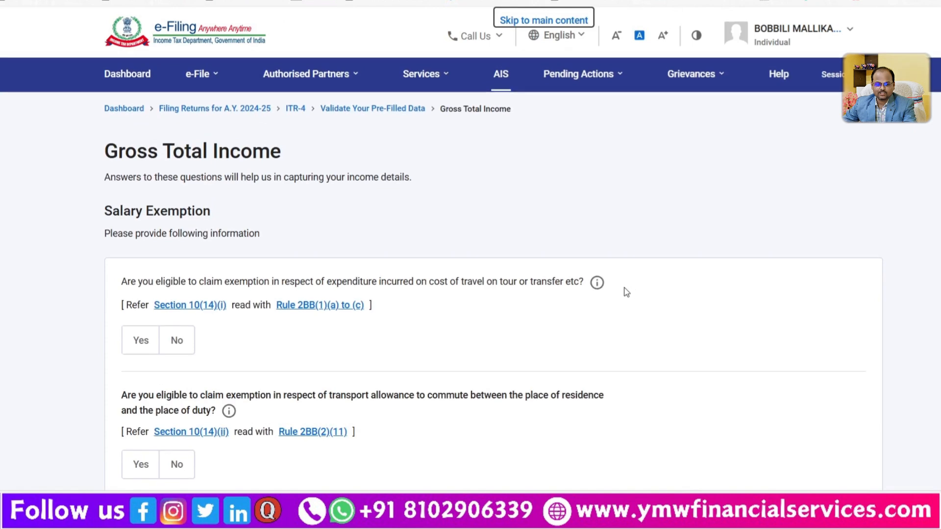
scroll(196, 343, "down", 5)
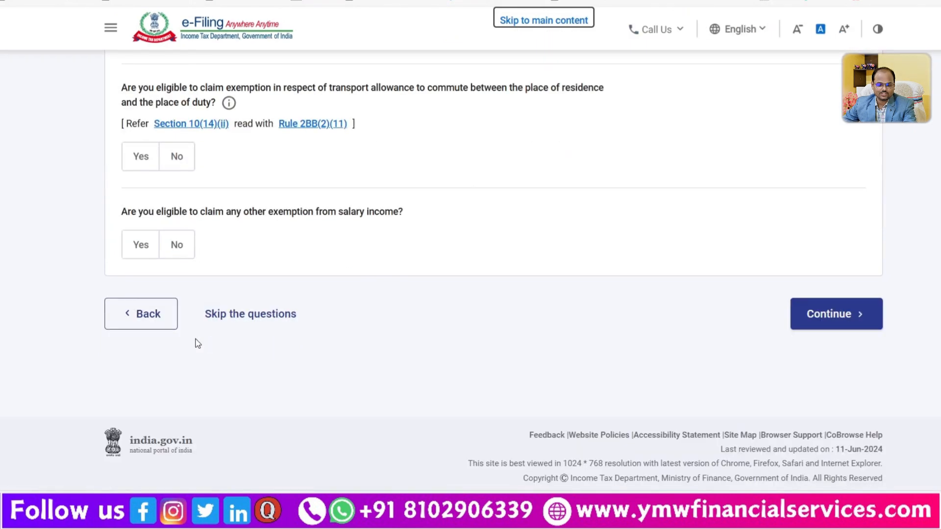
left_click(177, 245)
left_click(171, 169)
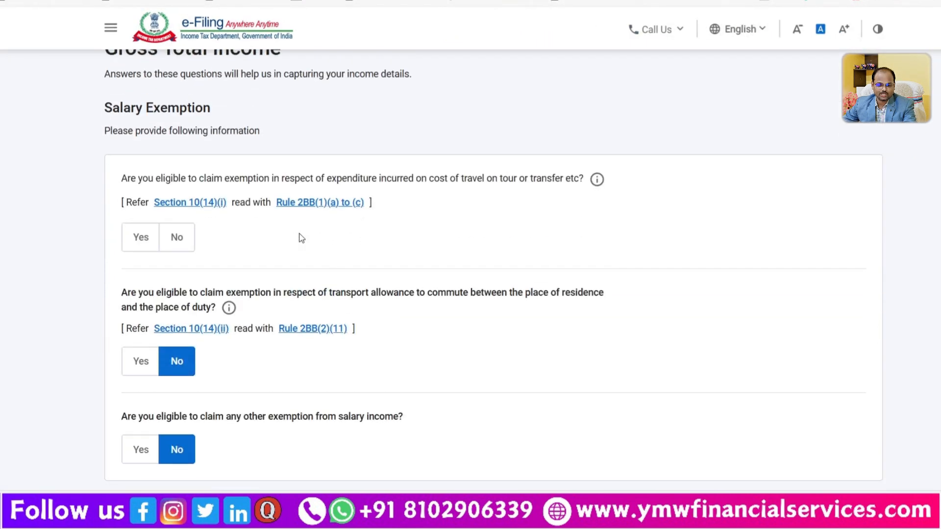
left_click(181, 243)
scroll(681, 339, "down", 10)
left_click(829, 316)
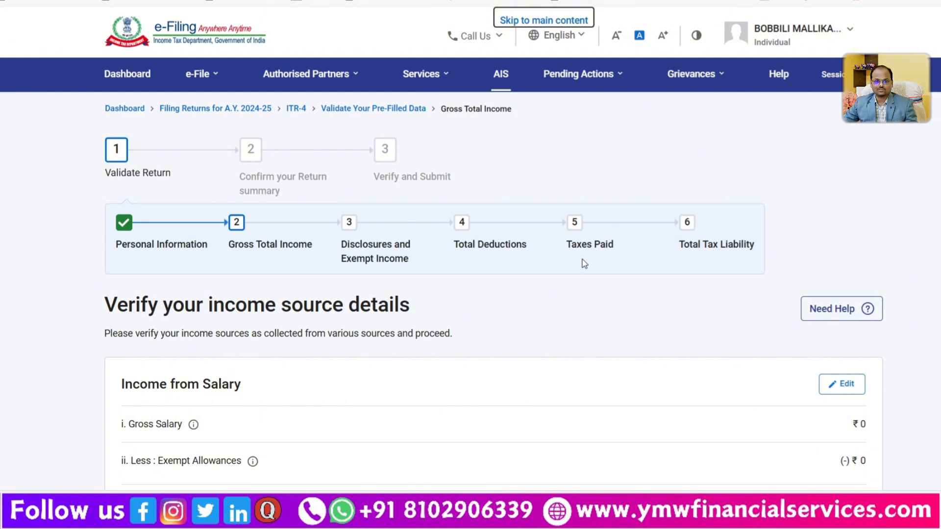
Review the salary income, inspect the house property type options and leave the house property form without adding one
scroll(584, 264, "down", 5)
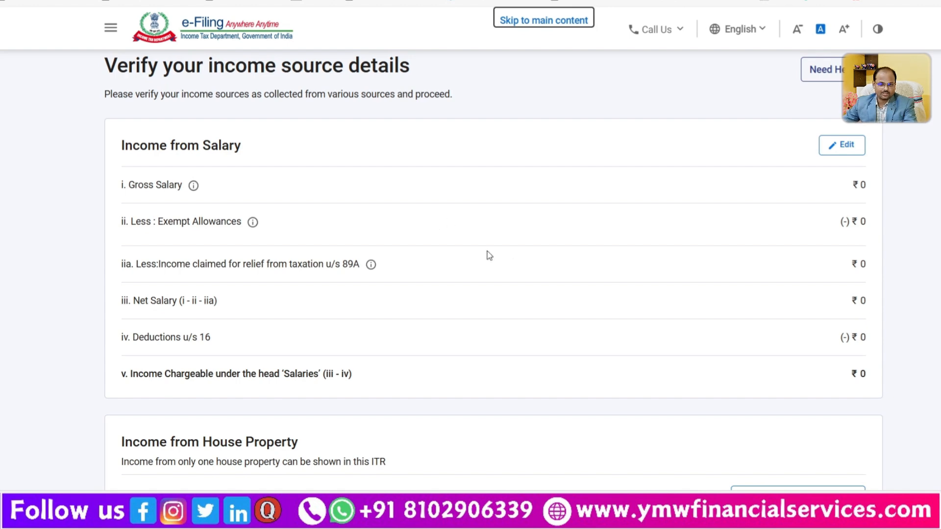
scroll(536, 265, "down", 4)
scroll(538, 265, "down", 1)
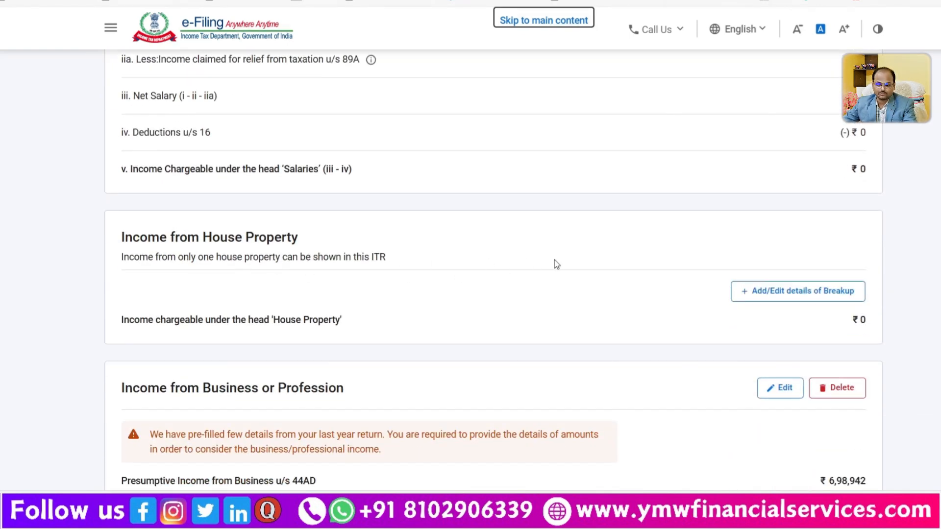
left_click(780, 299)
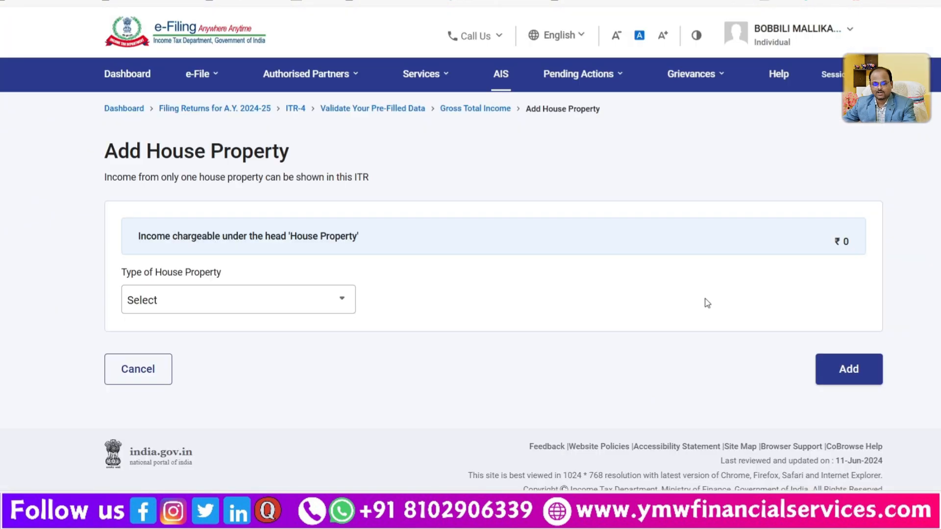
left_click(191, 308)
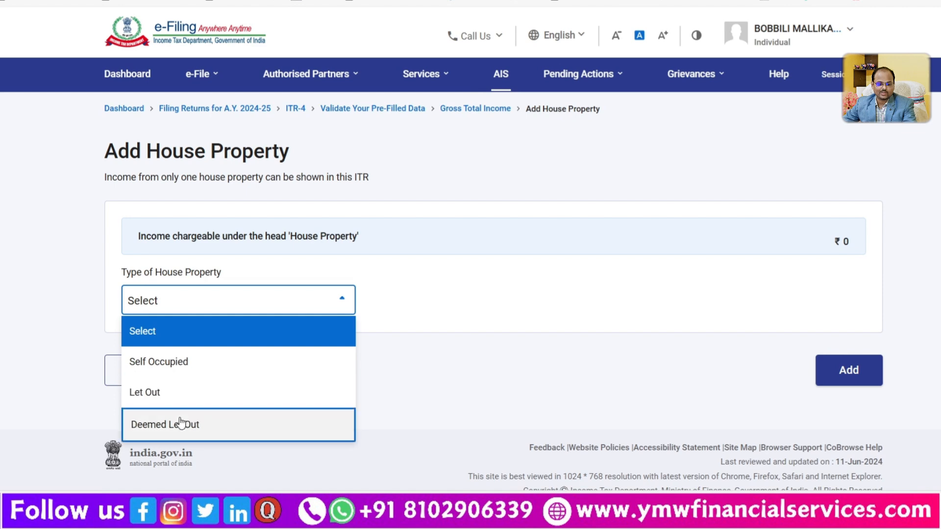
scroll(244, 433, "down", 1)
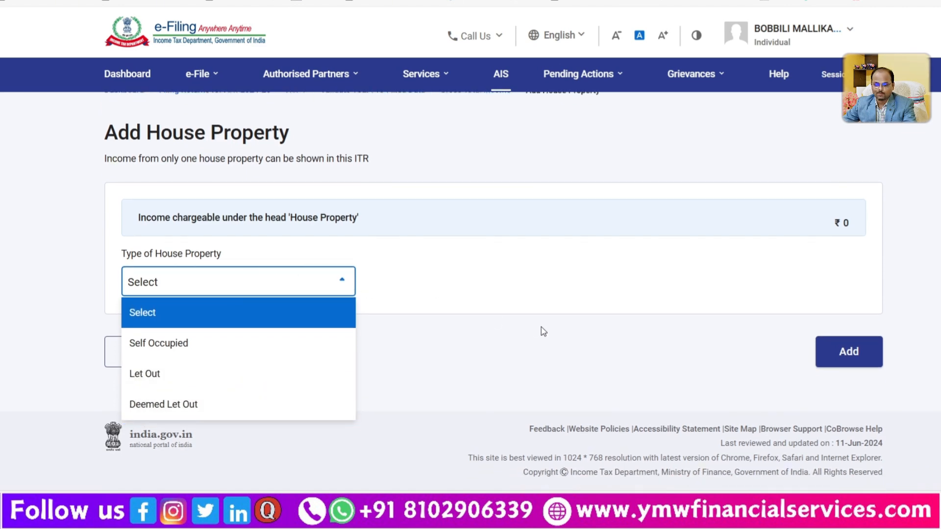
left_click(552, 289)
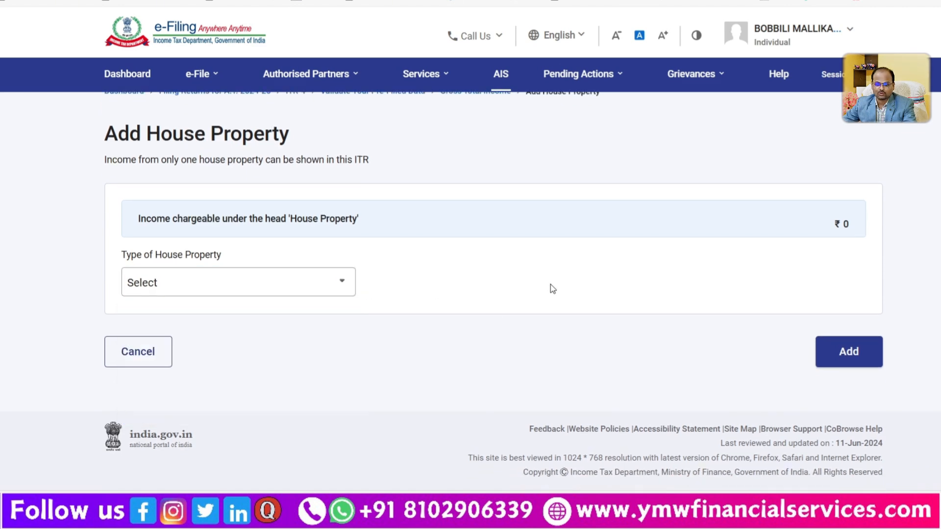
left_click(142, 369)
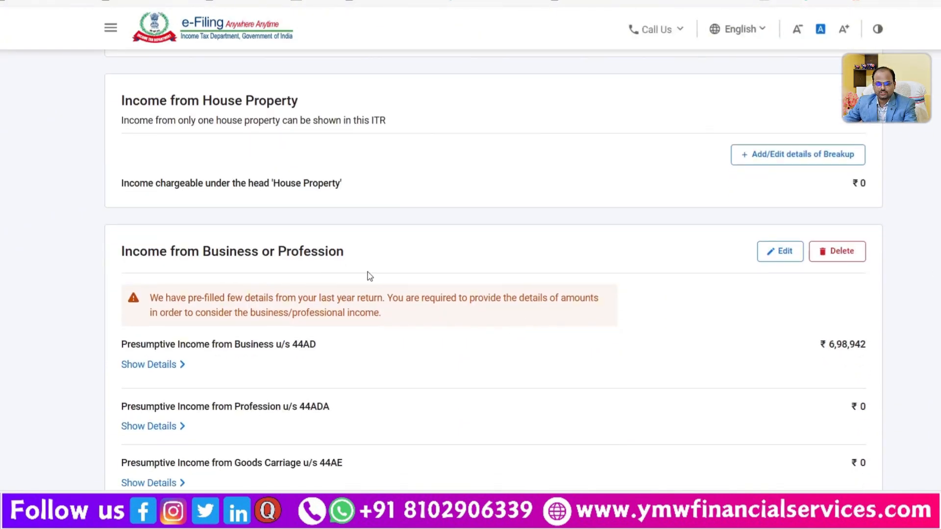
Open the business or profession income for editing and start adding another business under Section 44AD
scroll(700, 262, "down", 3)
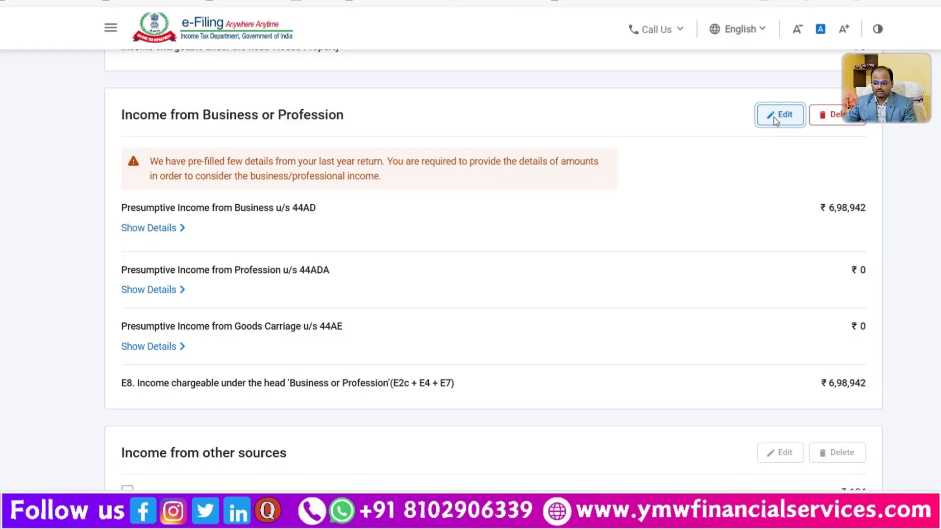
left_click(775, 118)
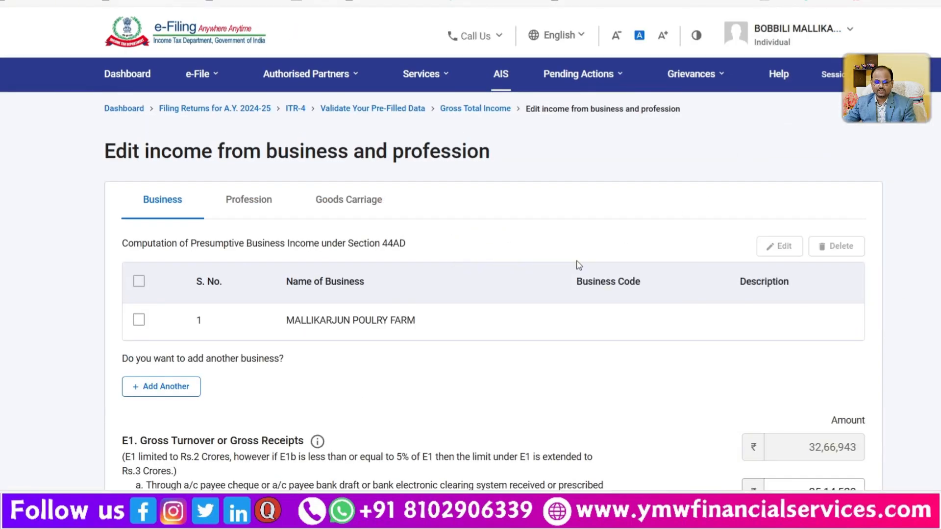
scroll(578, 266, "down", 3)
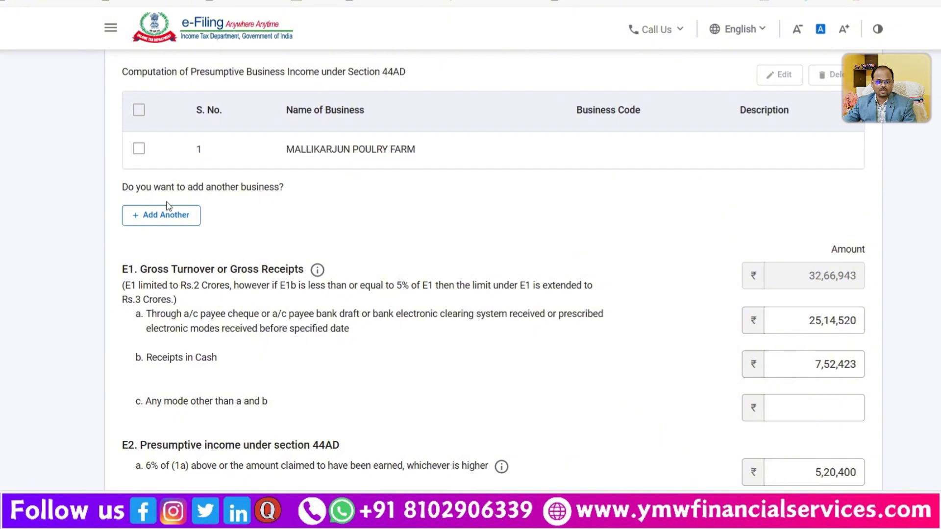
left_click(157, 215)
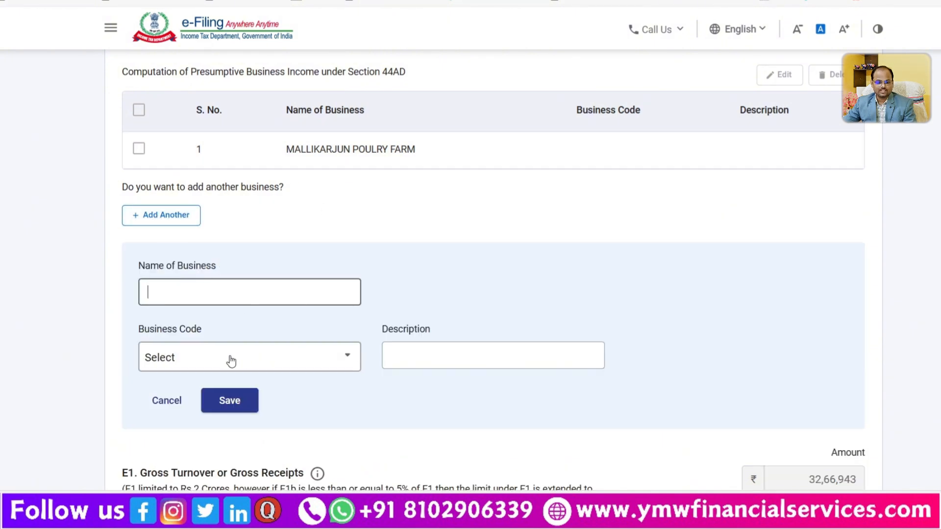
Search the business codes for "CYBE" in the new business entry
left_click(231, 359)
scroll(230, 272, "down", 2)
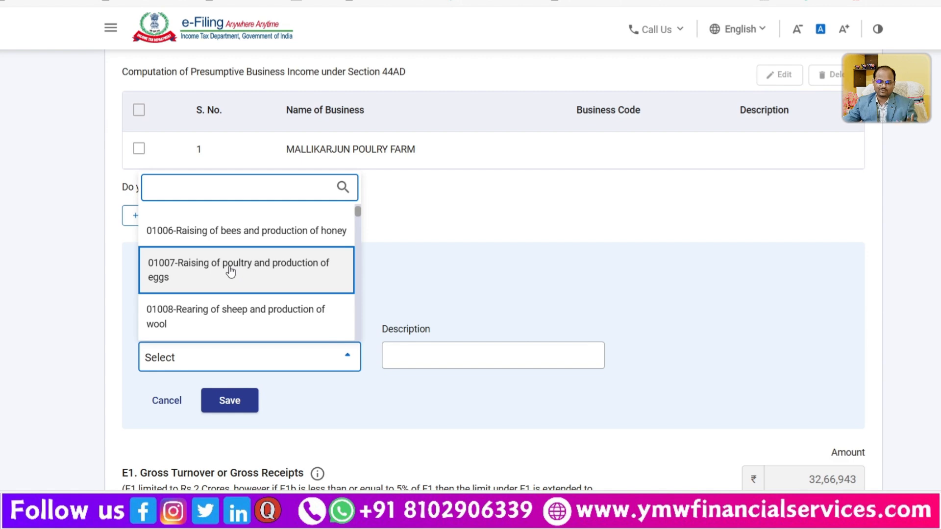
type("CYBE")
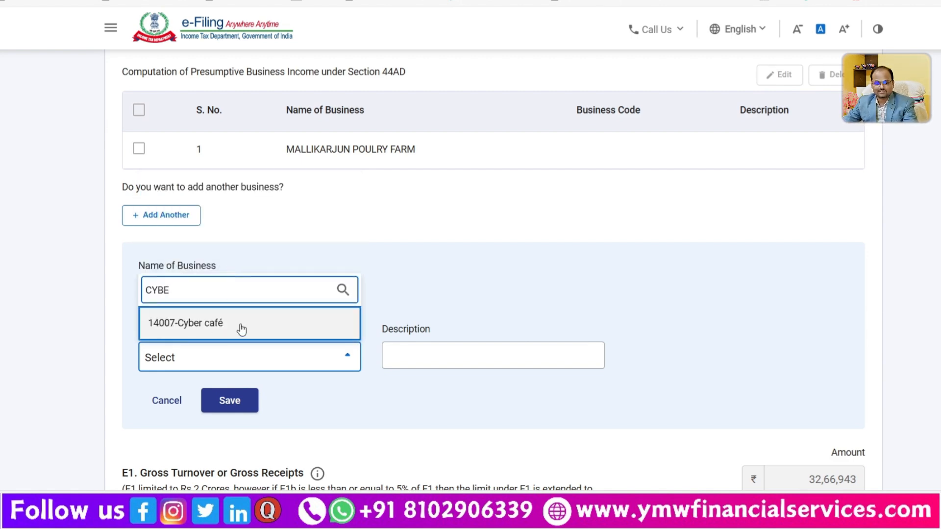
Replace the business code search with "RETAIL" and browse the matching retail sale codes
left_click_drag(218, 290, 116, 288)
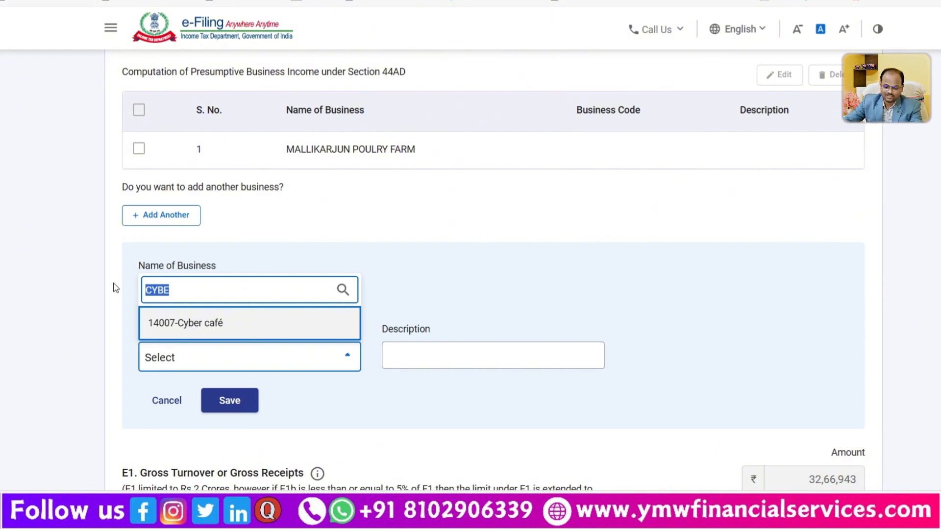
type("RETAIL")
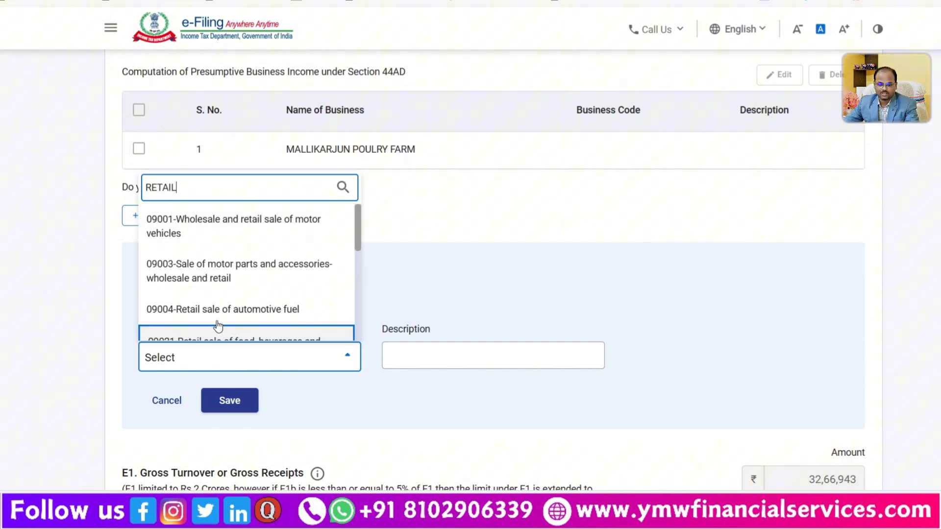
scroll(216, 314, "down", 5)
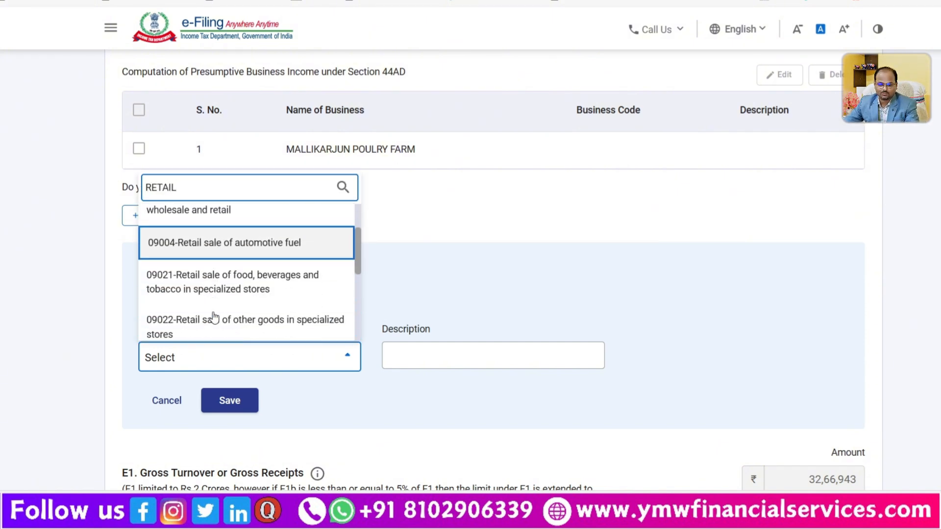
scroll(214, 308, "up", 2)
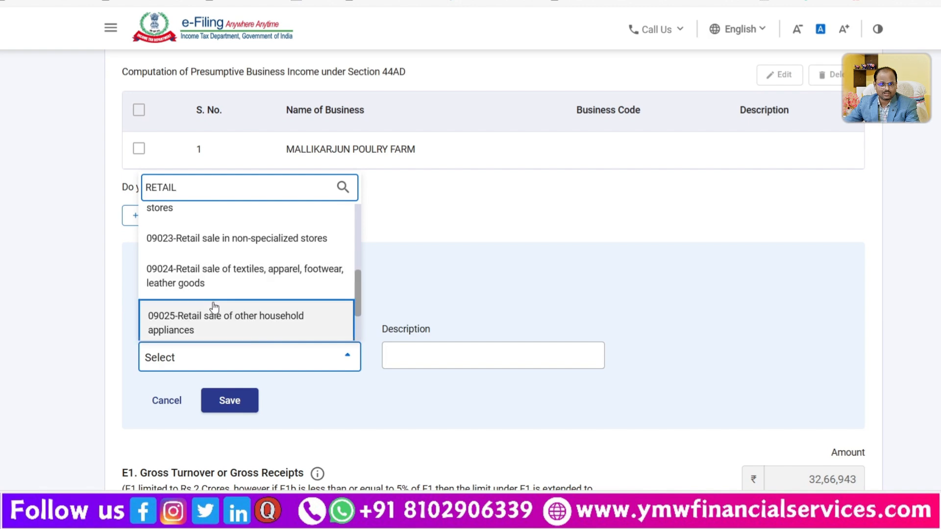
scroll(215, 307, "down", 3)
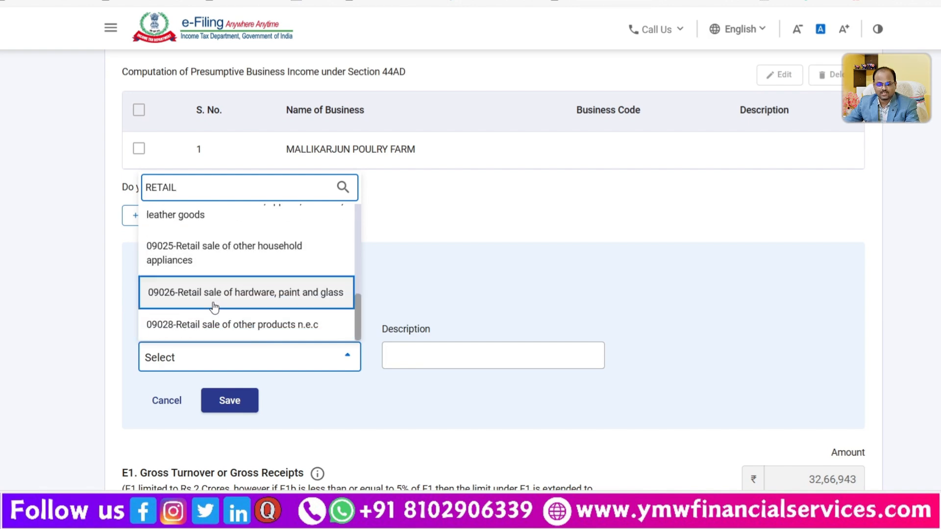
scroll(213, 307, "down", 4)
scroll(464, 237, "up", 4)
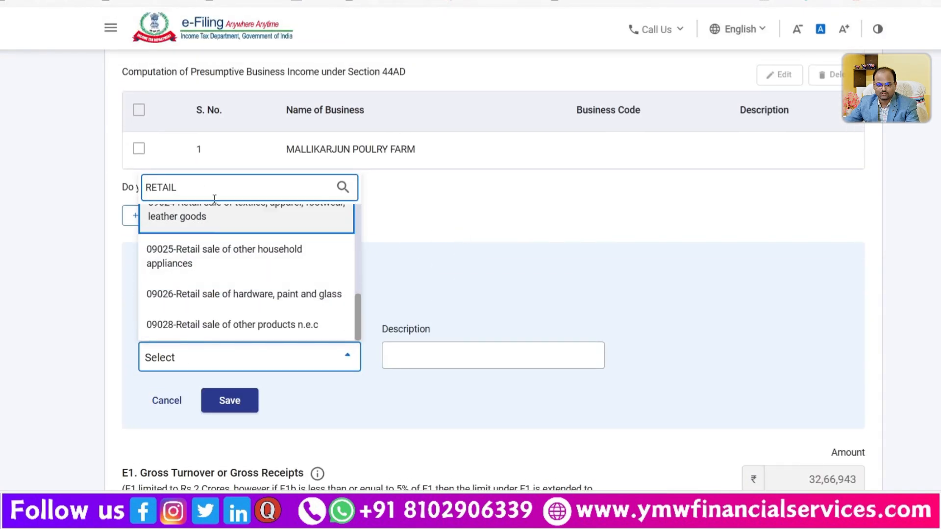
Search the business codes for "OTHER", browse the matching codes and clear the search
left_click_drag(213, 192, 84, 192)
type("O")
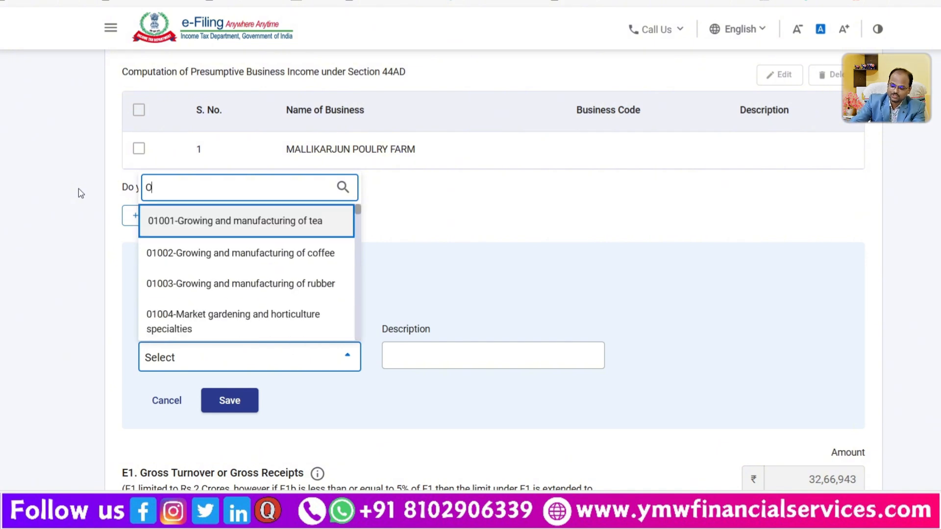
type("THER")
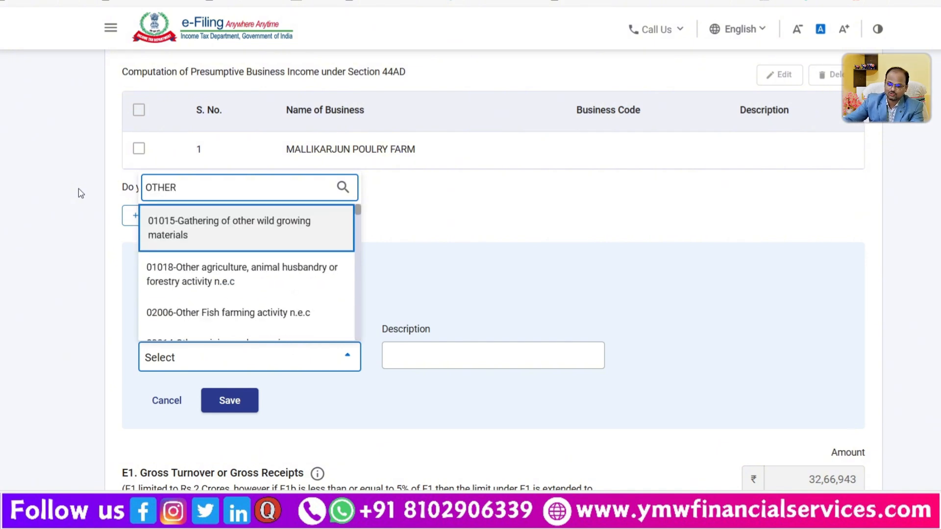
scroll(198, 262, "down", 5)
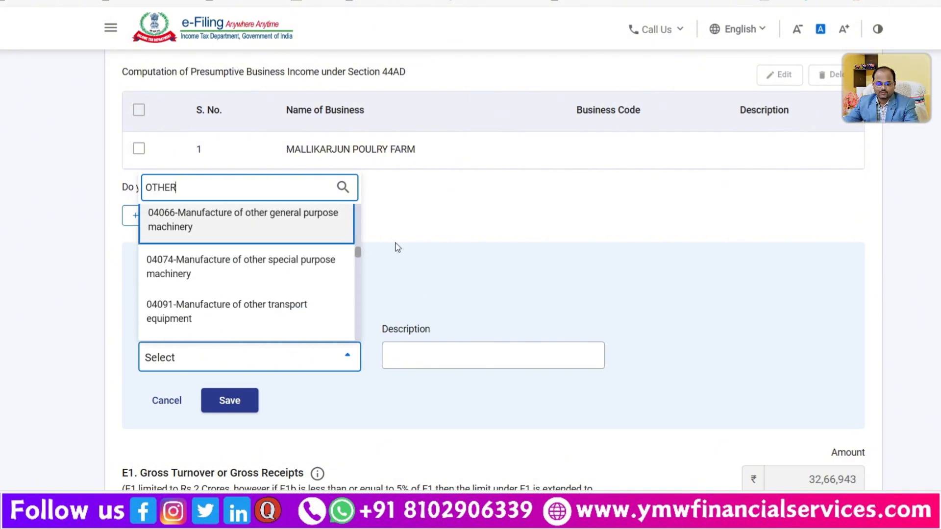
left_click_drag(288, 177, 77, 185)
key("BackSpace")
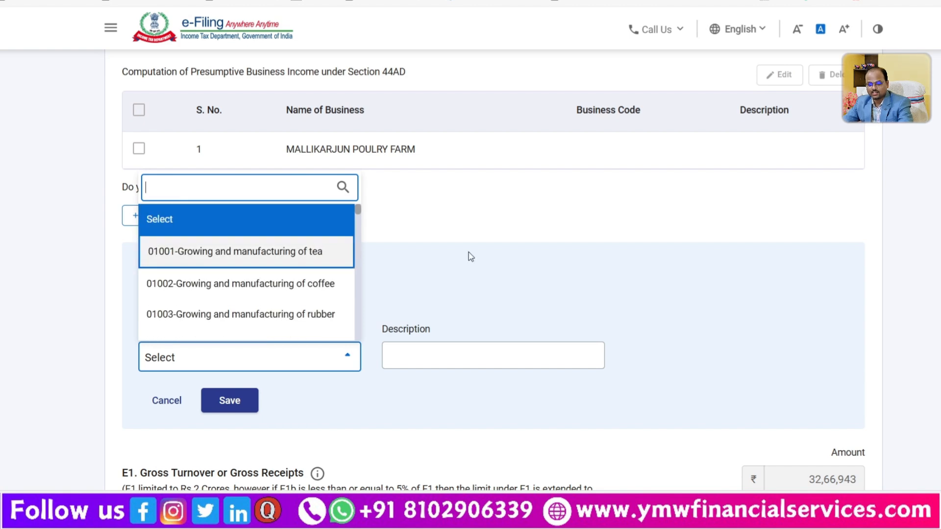
Close the business code list and discard the new business entry without saving it
left_click(471, 255)
left_click(433, 361)
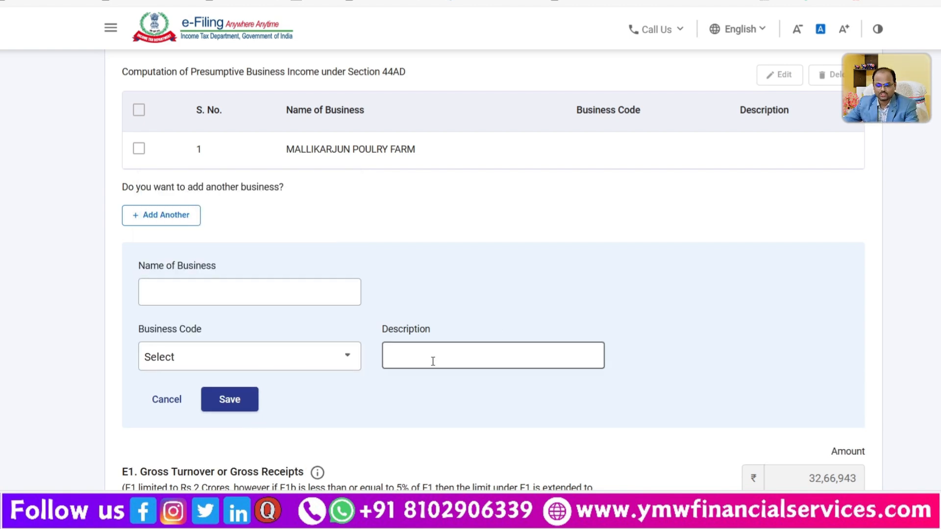
scroll(433, 361, "down", 3)
scroll(201, 231, "up", 5)
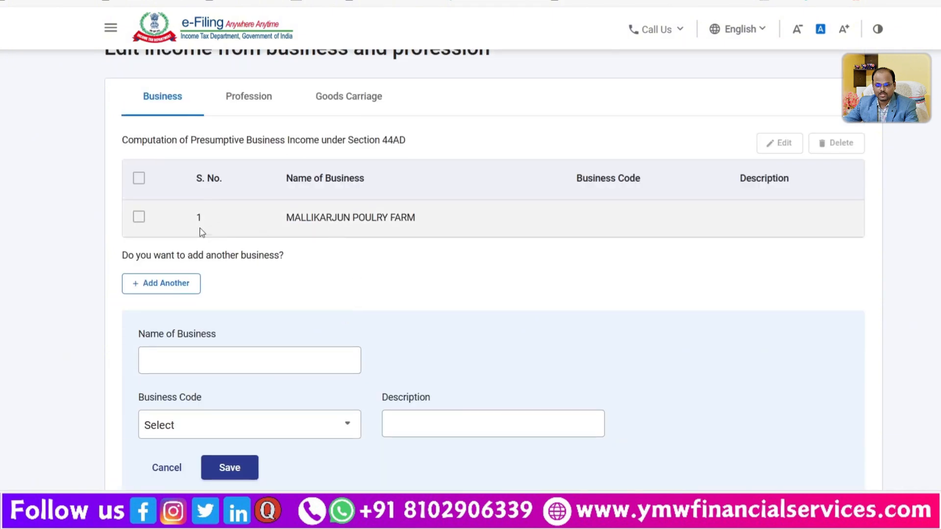
scroll(402, 340, "down", 3)
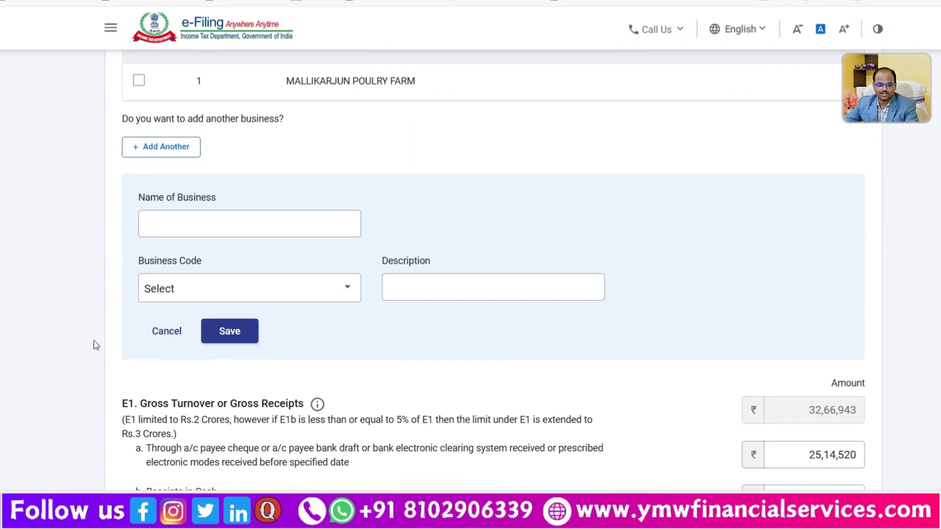
left_click(166, 332)
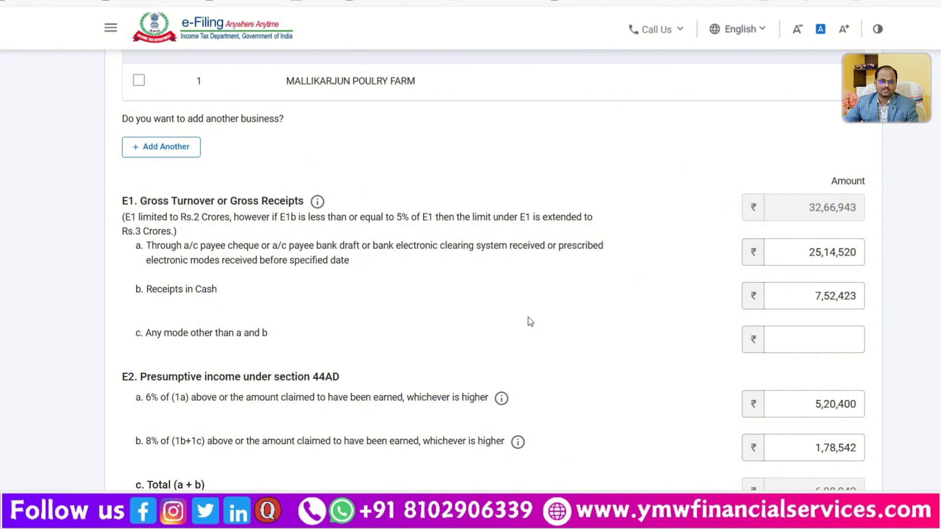
Compare the Section 44AD gross turnover and its receipt breakdown with the trading, profit and loss statement in Particulars.pdf
left_click(490, 515)
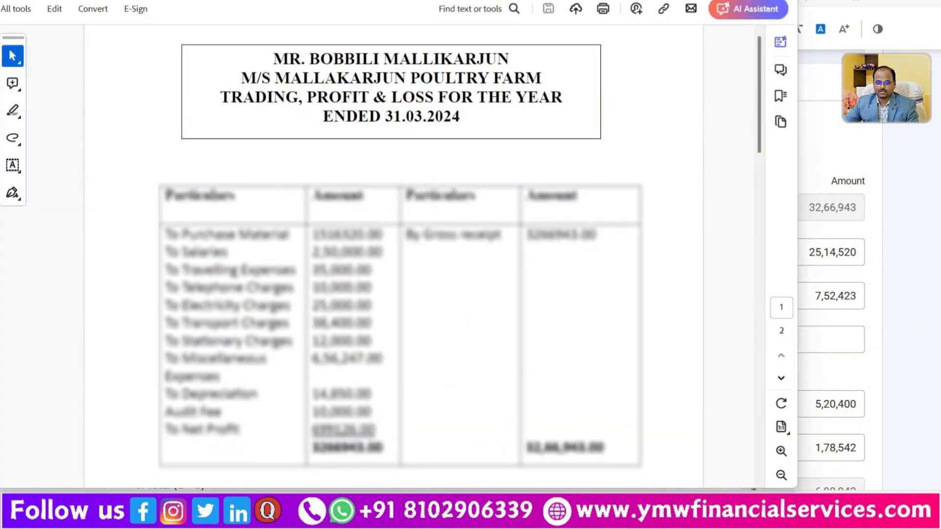
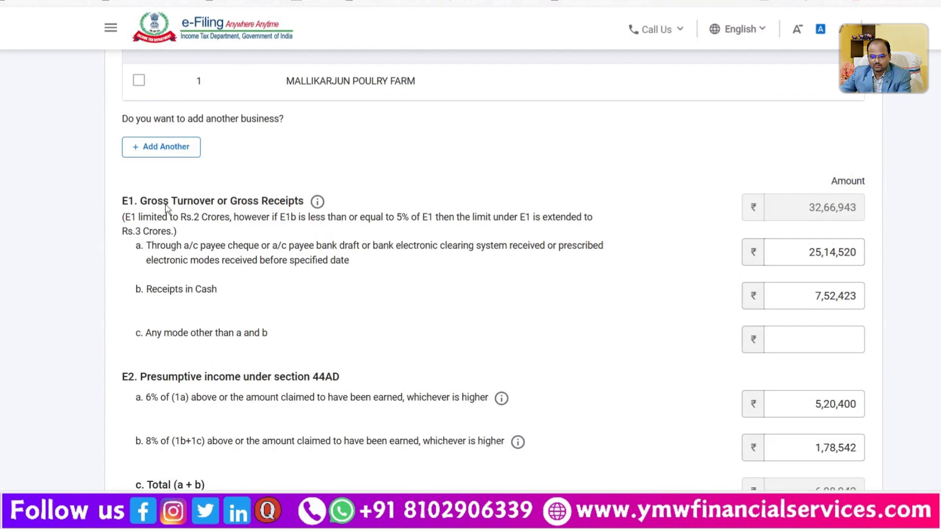
left_click_drag(227, 201, 261, 201)
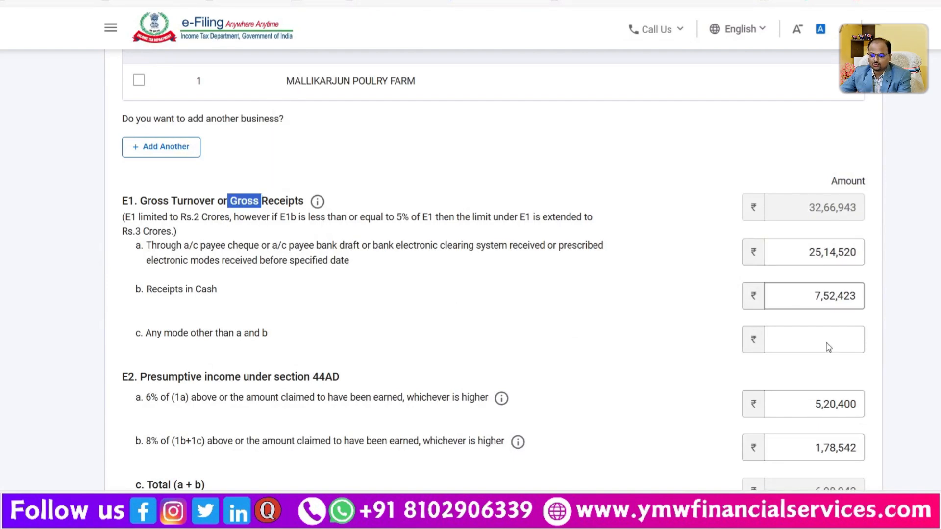
left_click(706, 513)
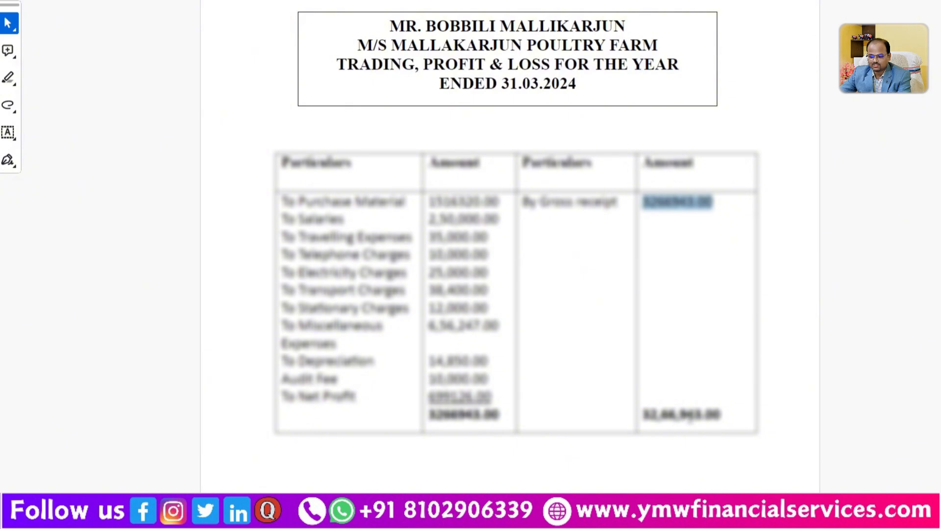
left_click(706, 512)
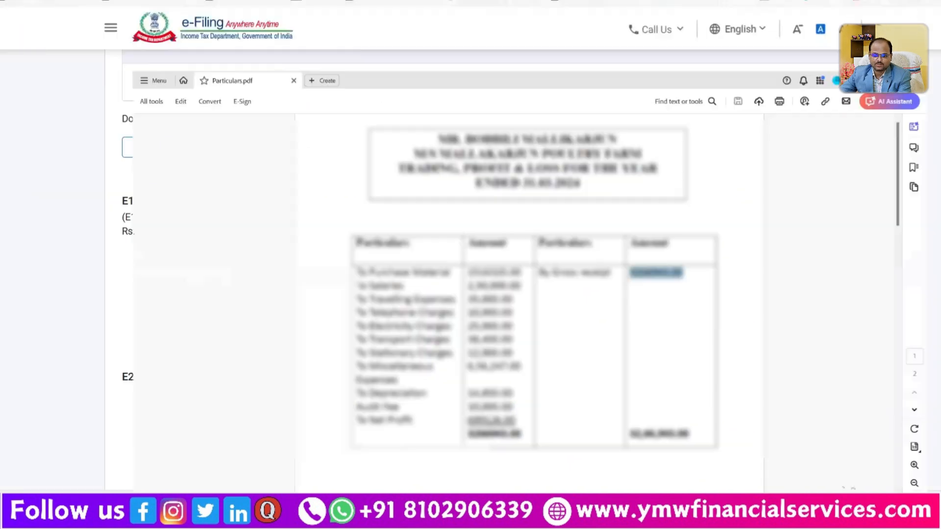
left_click(377, 192)
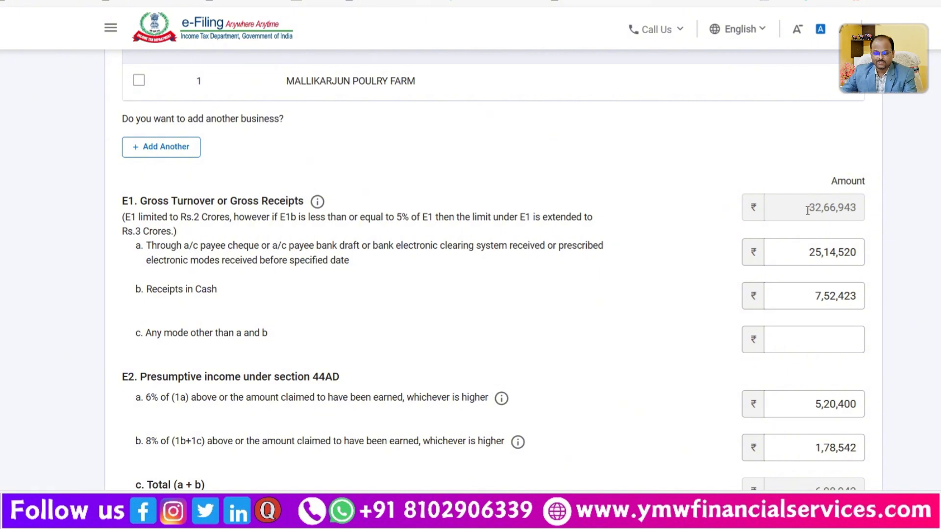
left_click(803, 249)
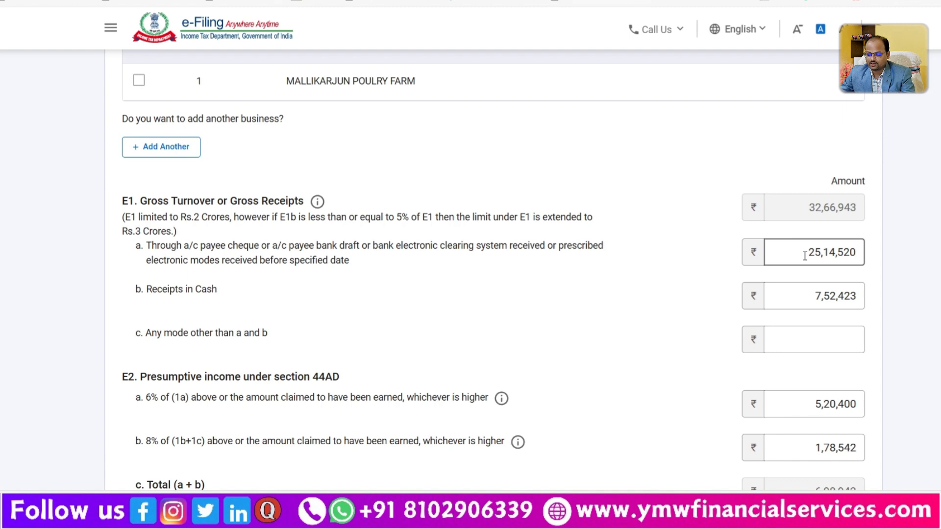
left_click(809, 289)
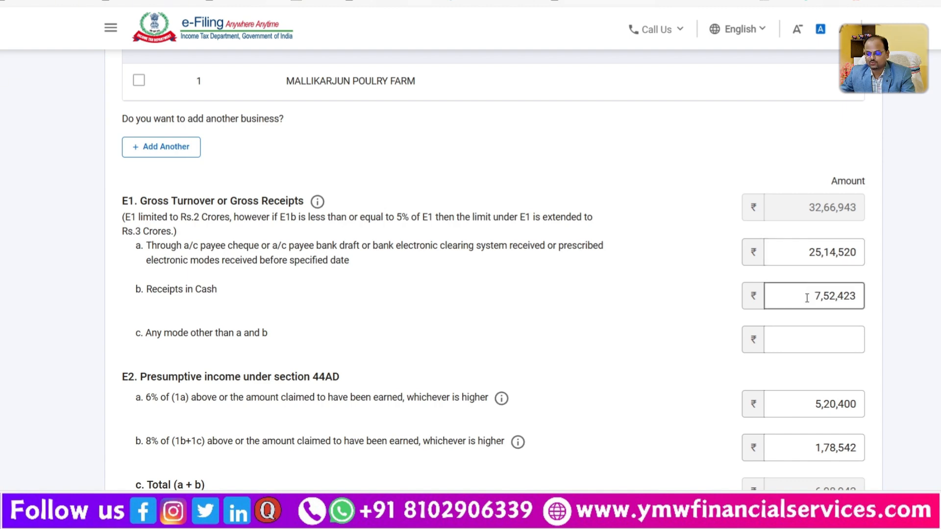
Save the Section 44AD business income and confirm the gross total income section
scroll(807, 298, "down", 4)
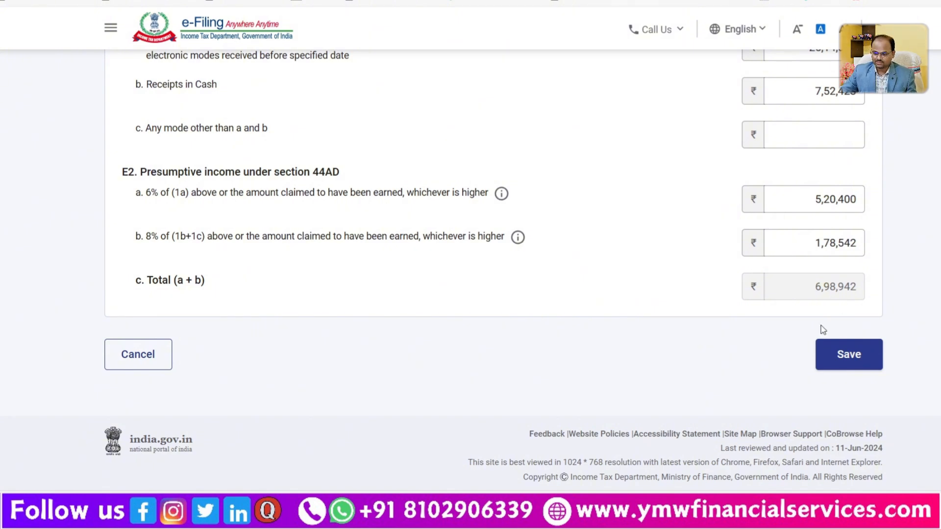
left_click(832, 363)
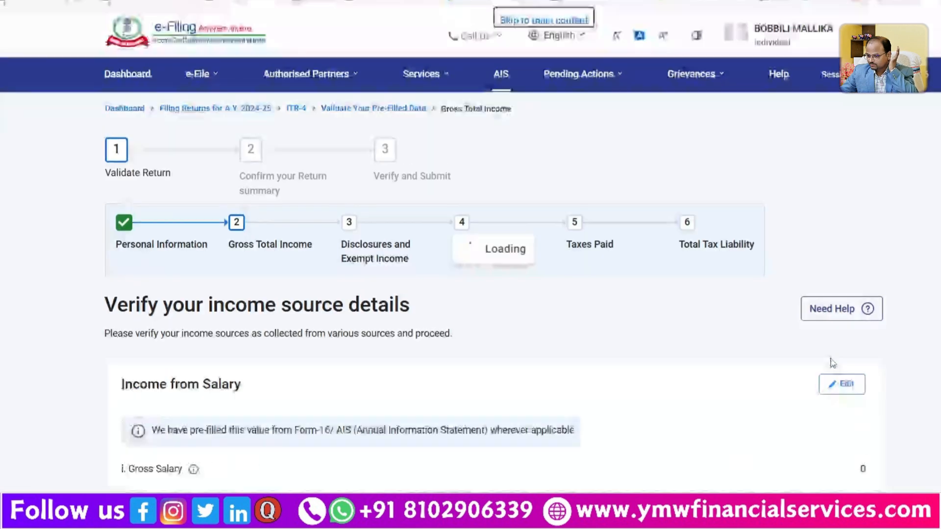
scroll(632, 313, "down", 15)
scroll(642, 326, "up", 5)
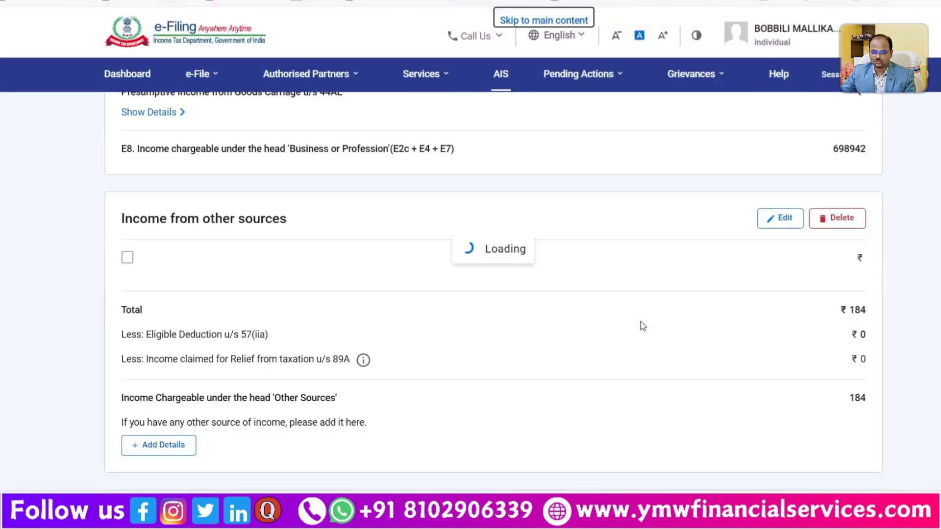
scroll(284, 329, "down", 2)
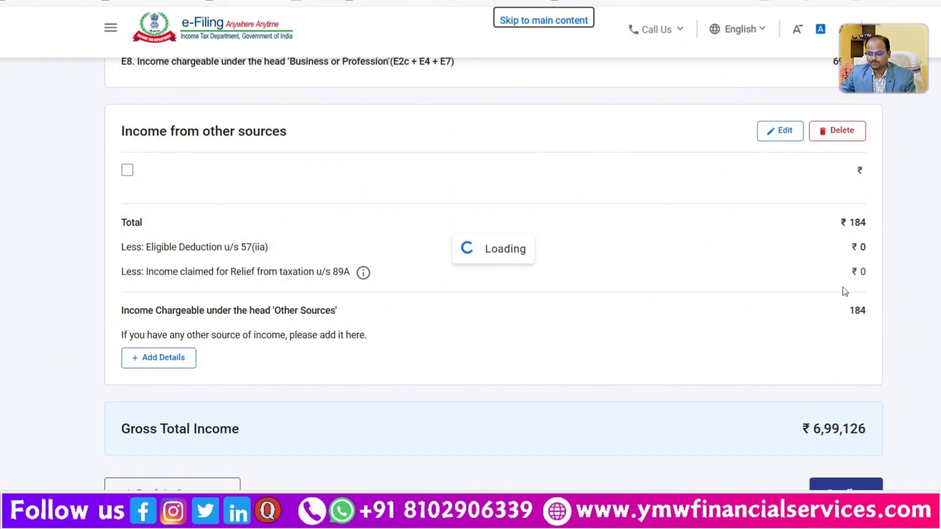
scroll(841, 321, "down", 15)
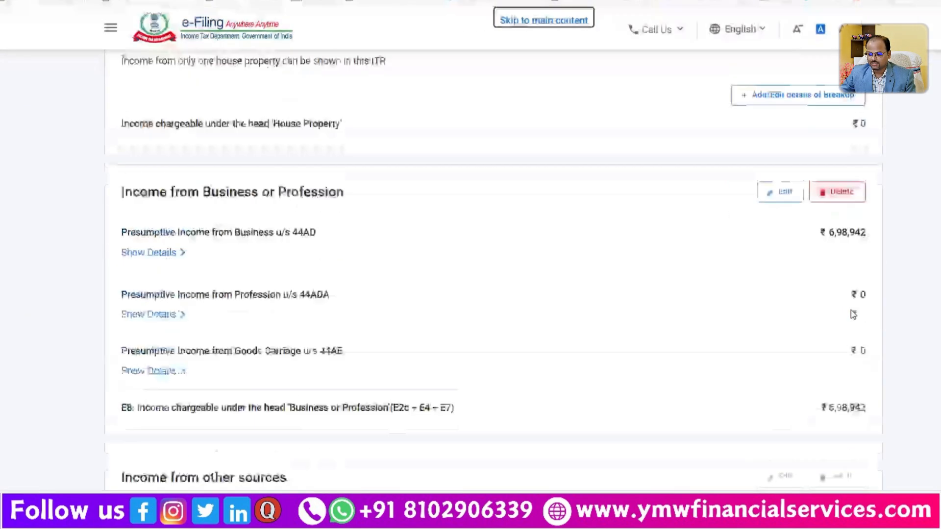
scroll(853, 318, "down", 1)
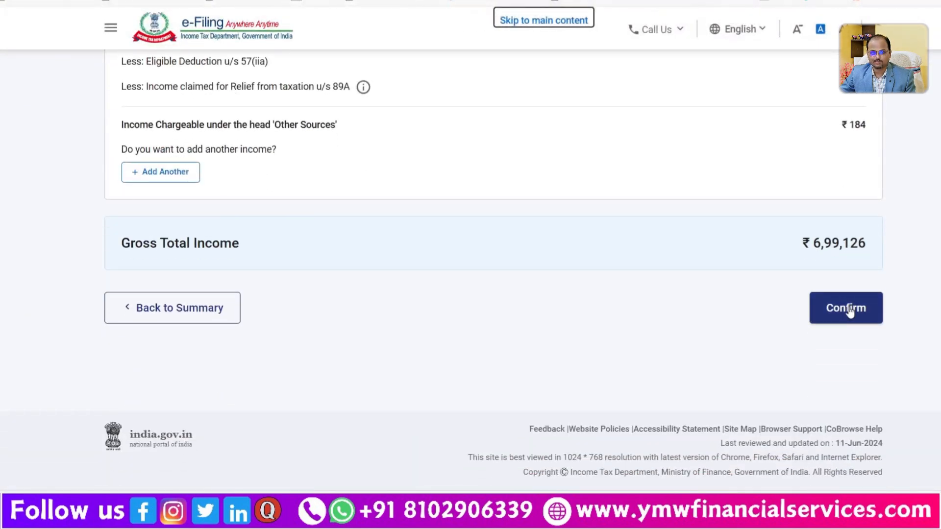
left_click(851, 309)
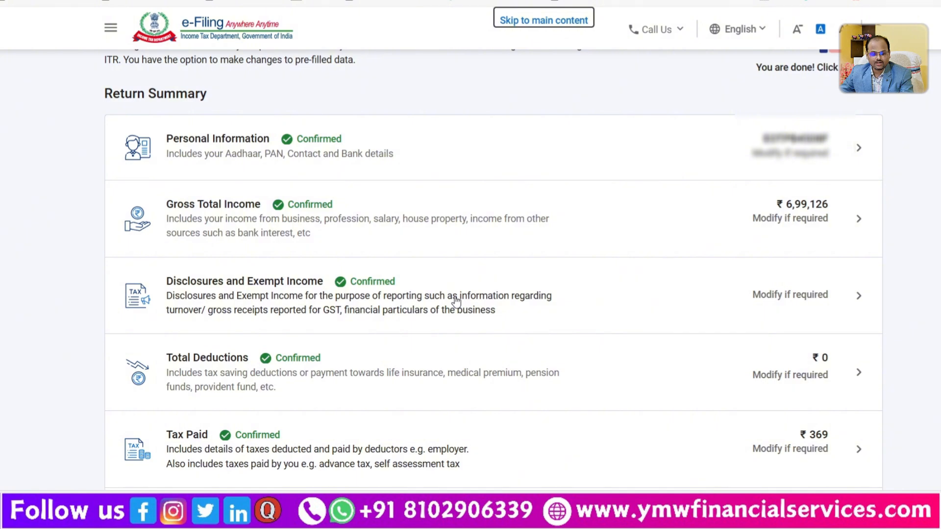
Open Disclosures and Exempt Income and compare total capital and liabilities with total assets in the business's financial particulars
left_click(726, 297)
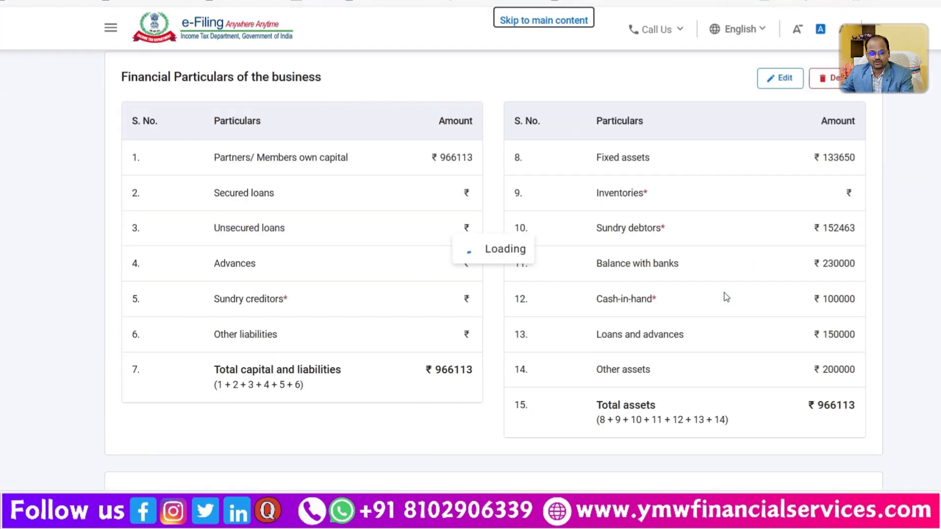
scroll(726, 297, "down", 10)
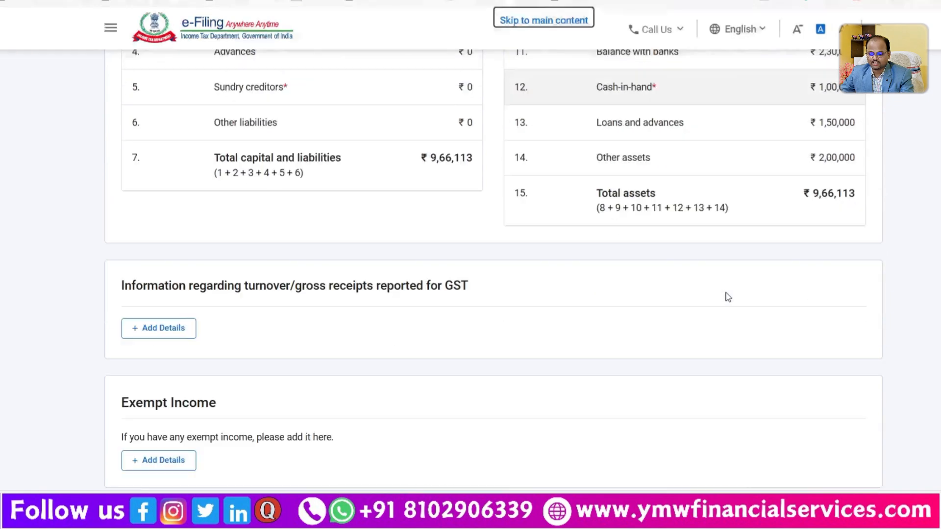
scroll(728, 297, "up", 10)
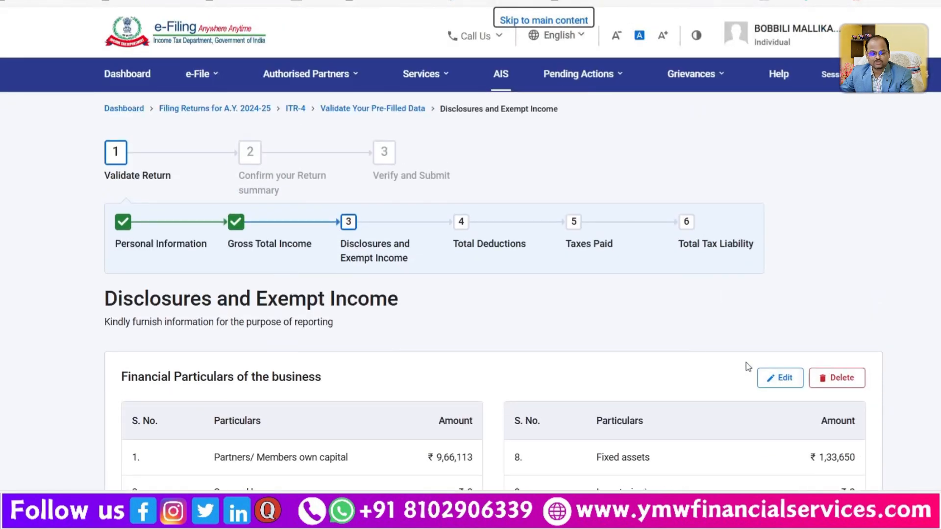
scroll(646, 335, "down", 8)
scroll(461, 261, "up", 3)
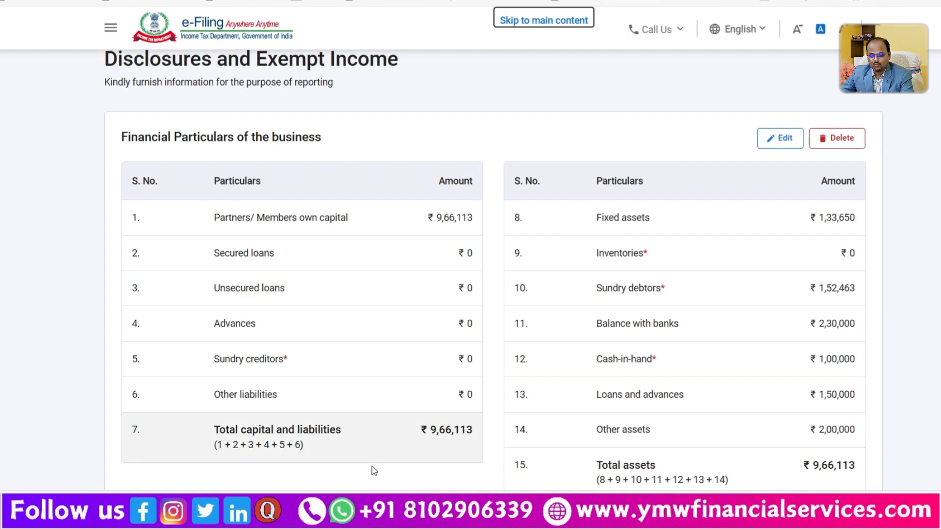
scroll(588, 275, "down", 2)
left_click_drag(430, 362, 484, 368)
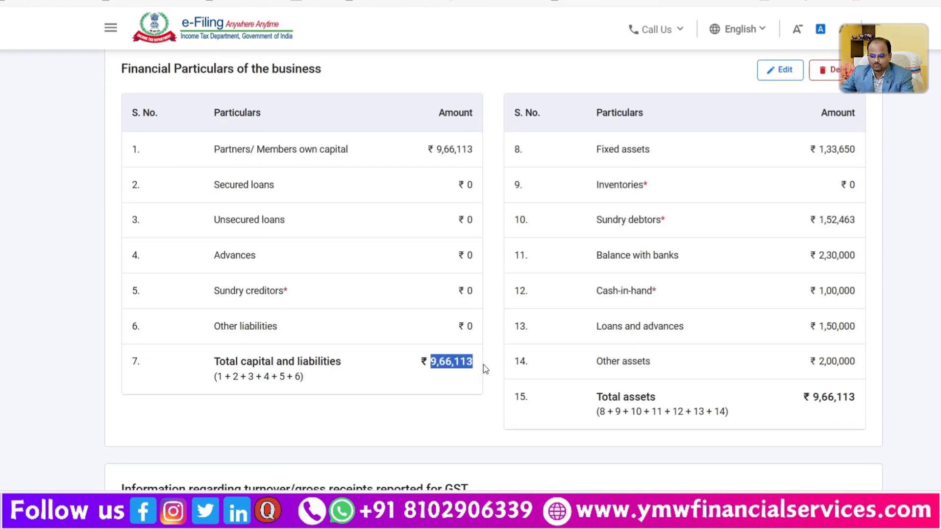
left_click_drag(819, 399, 863, 400)
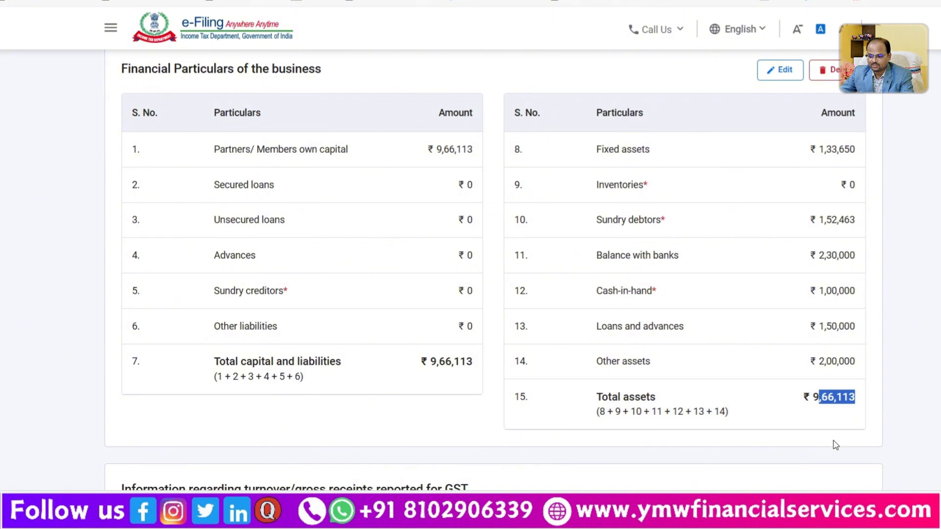
left_click(838, 417)
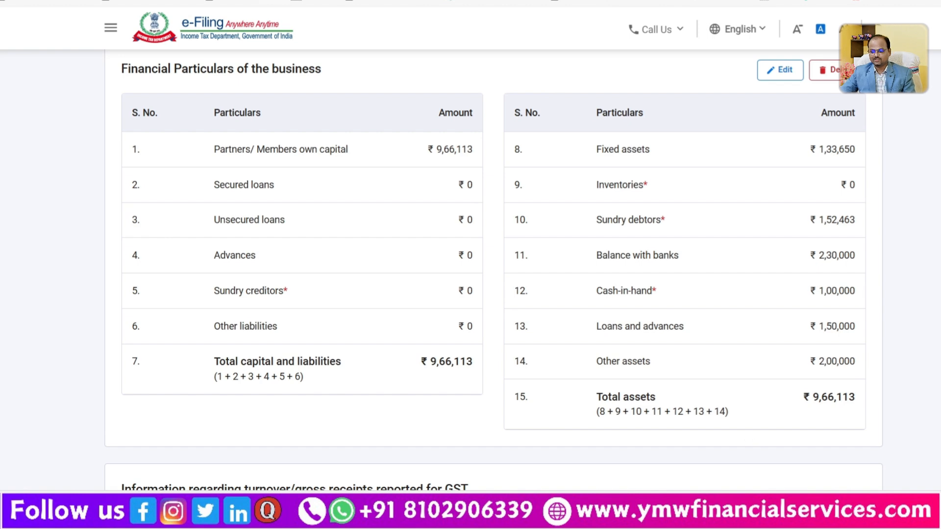
Consult the balance sheet as on 31.03.2024 in Particulars.pdf, and return to the e-Filing portal
left_click(711, 519)
scroll(767, 345, "down", 10)
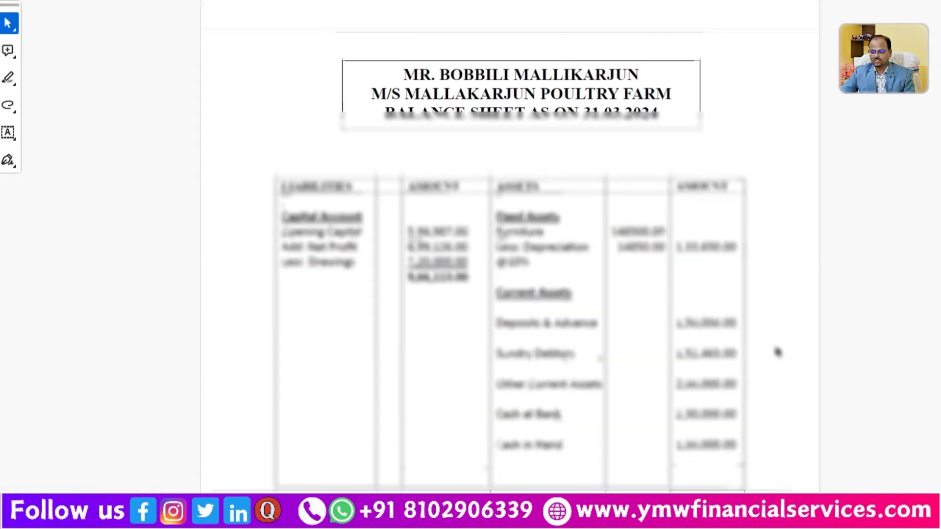
scroll(778, 352, "down", 2)
key("alt+Tab")
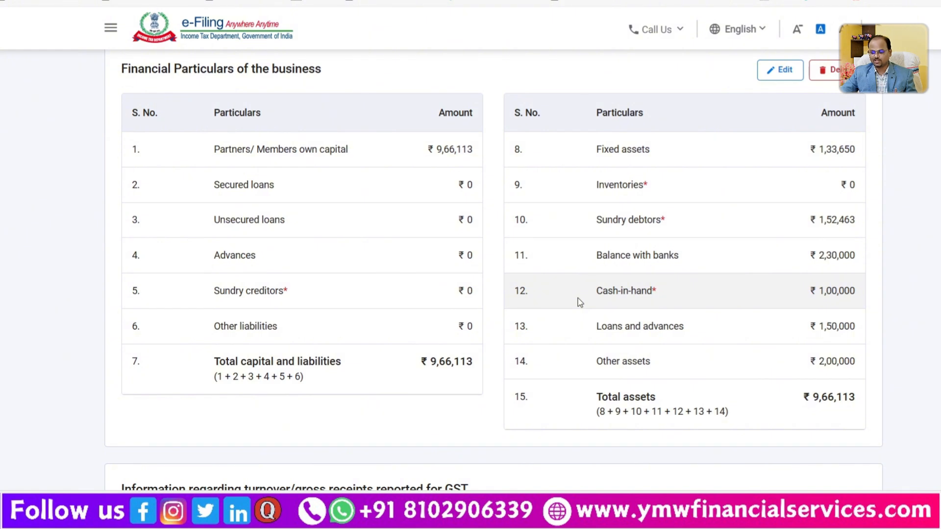
Open the financial particulars of the business for editing, review the capital, liability and asset amounts, and save them
scroll(774, 372, "down", 4)
scroll(774, 371, "up", 10)
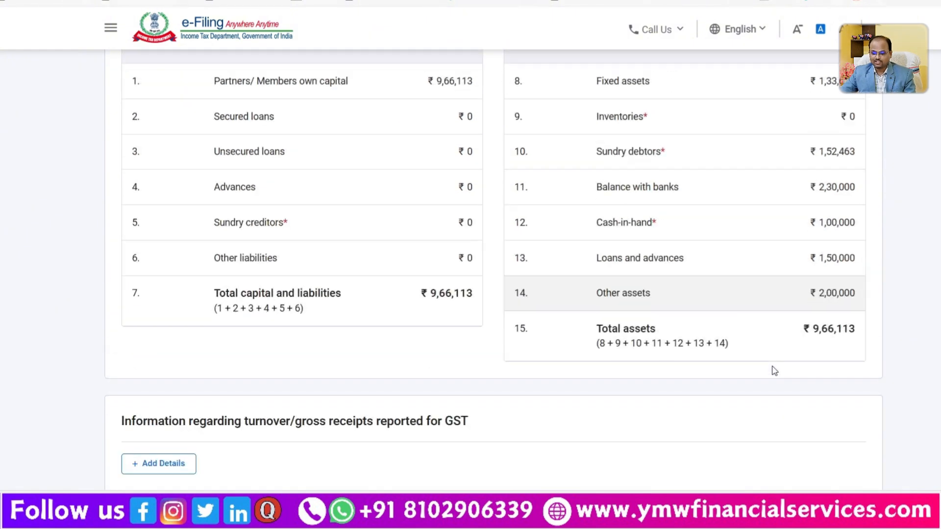
left_click(782, 385)
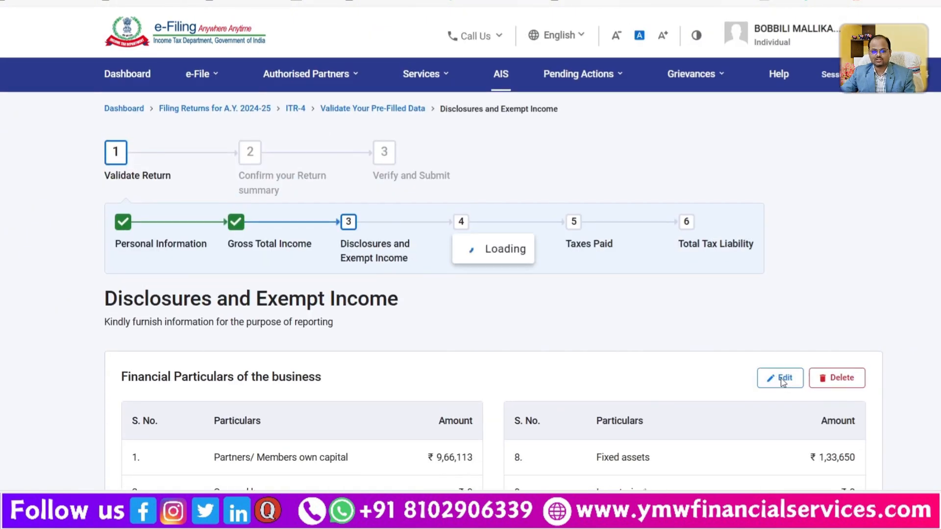
scroll(784, 265, "down", 12)
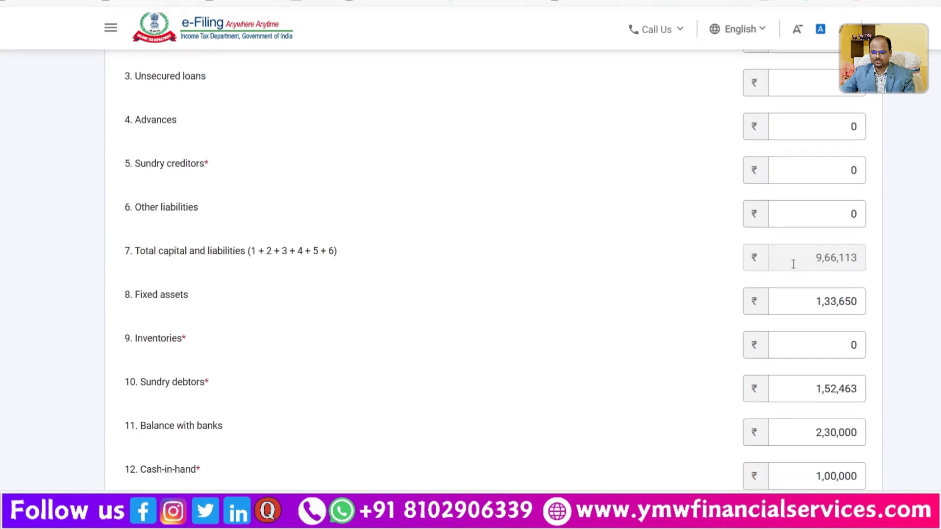
scroll(794, 267, "up", 12)
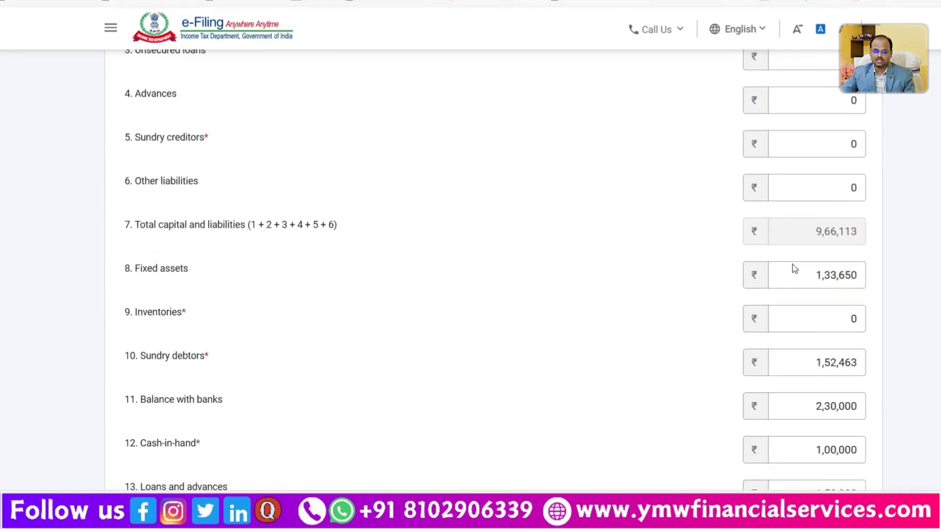
scroll(794, 265, "down", 7)
scroll(794, 265, "down", 5)
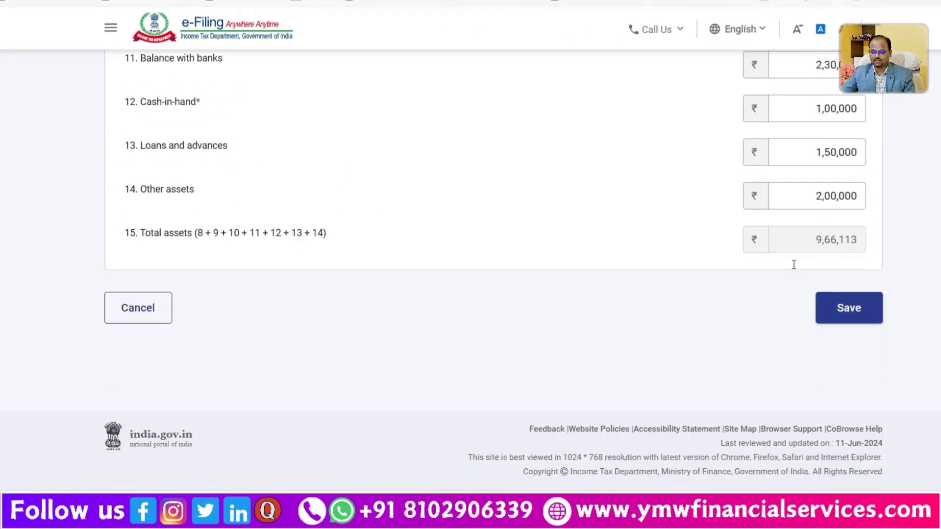
left_click(849, 307)
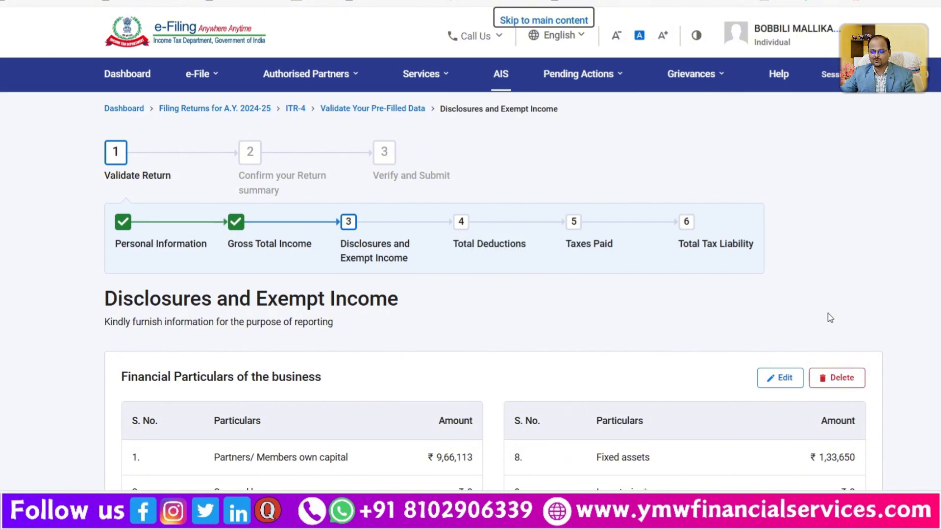
Check the entry form for turnover reported for GST, leave it without adding a GSTIN, and confirm Disclosures and Exempt Income
scroll(523, 381, "down", 15)
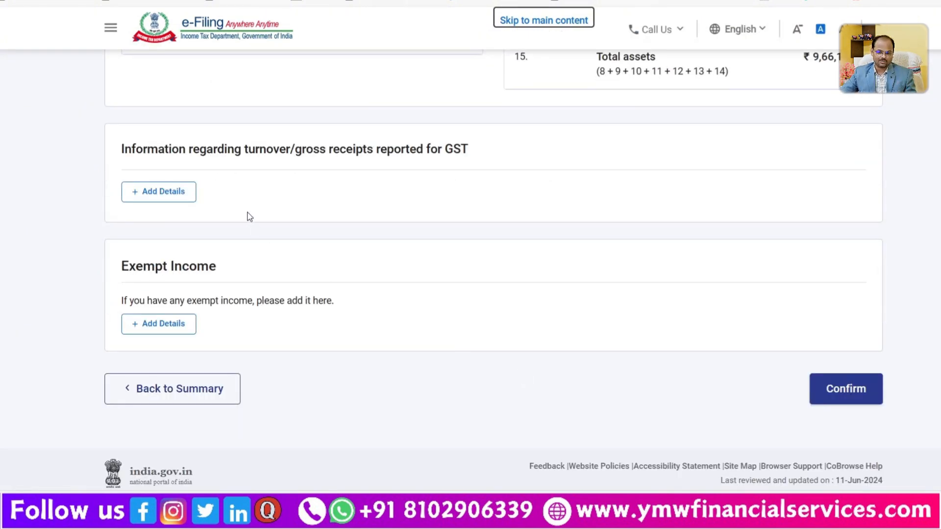
left_click(151, 194)
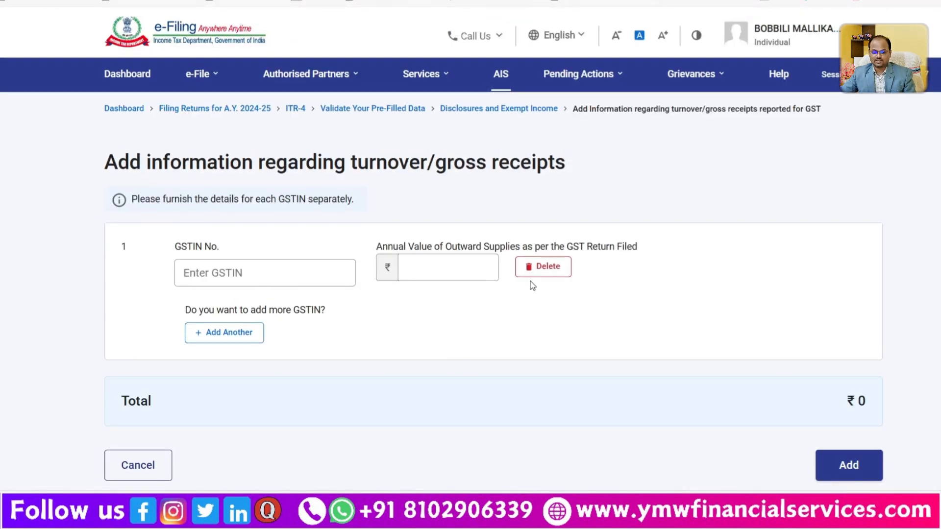
left_click(112, 460)
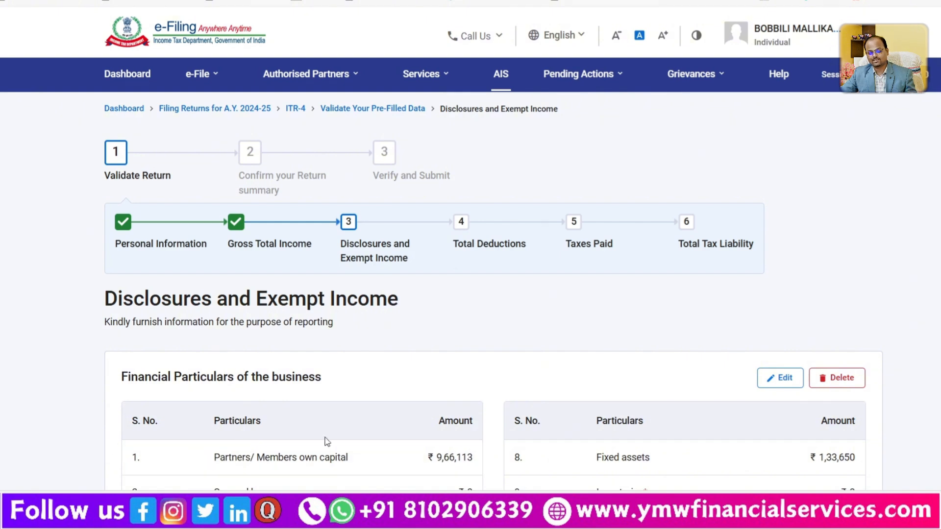
scroll(504, 384, "down", 12)
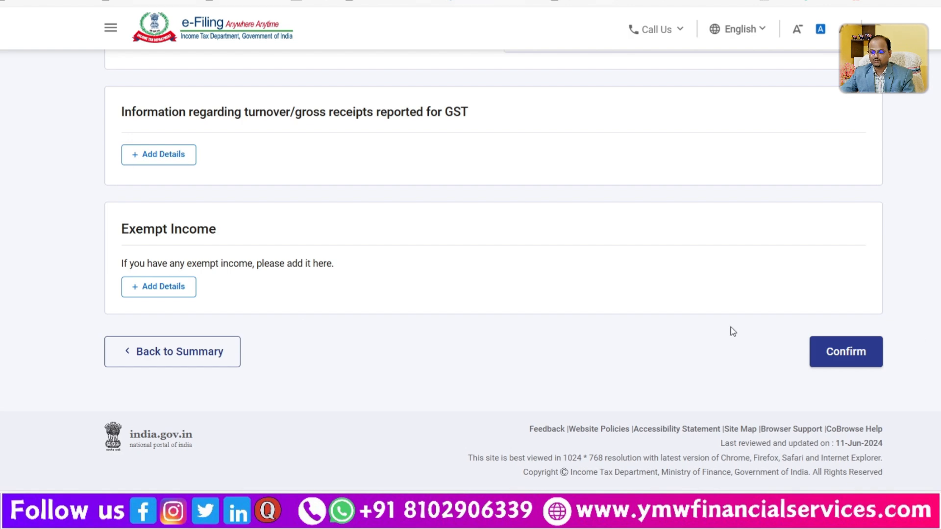
left_click(851, 357)
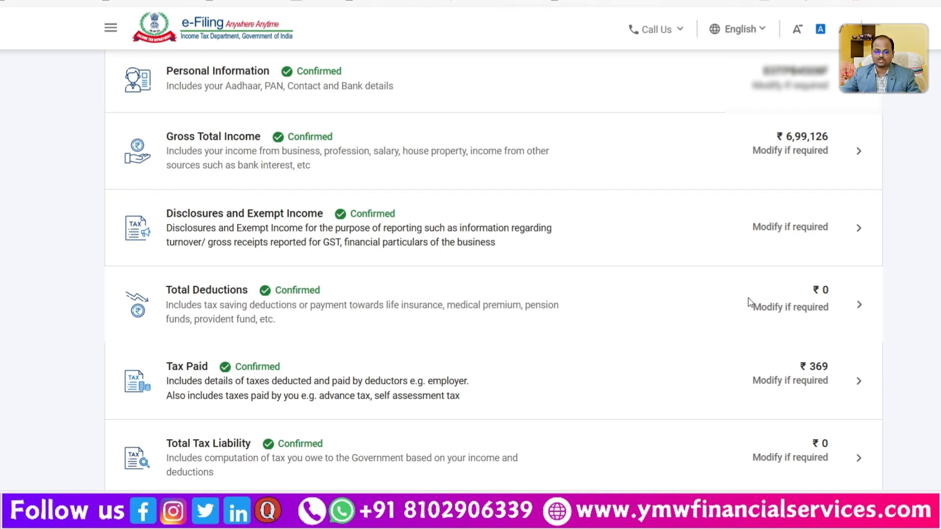
Open Total Deductions and answer No to eligibility for the 80CCD(2) employer pension contribution deduction
left_click(745, 312)
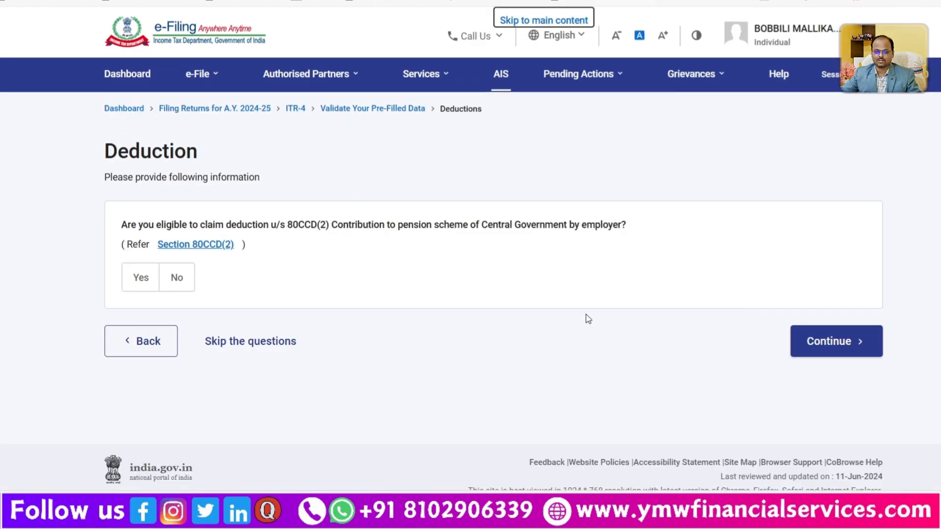
left_click(177, 279)
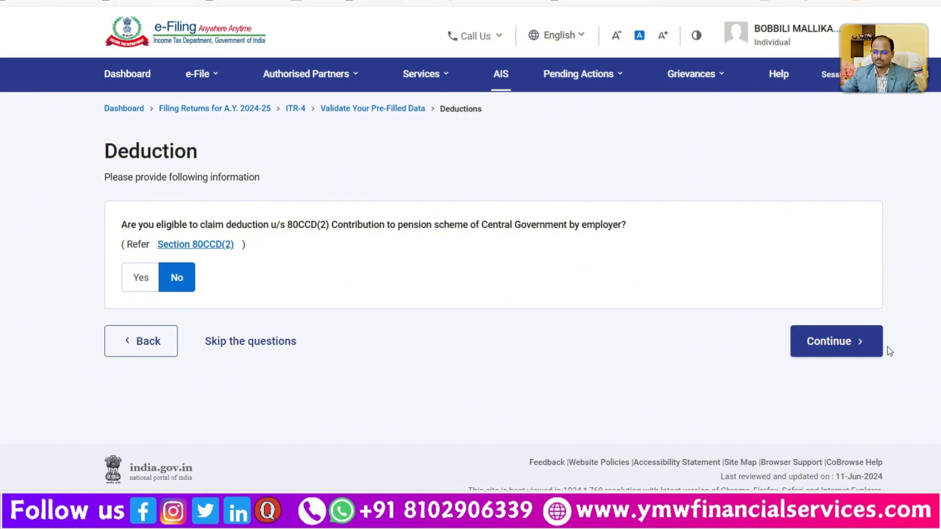
left_click(874, 344)
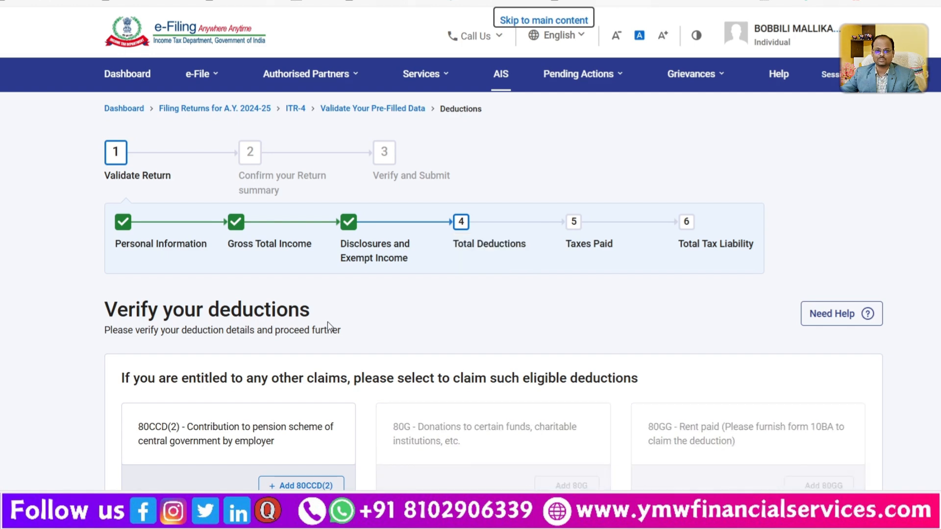
Review the eligible deductions and the Total Deductions amount, and confirm the deductions section
scroll(342, 325, "down", 5)
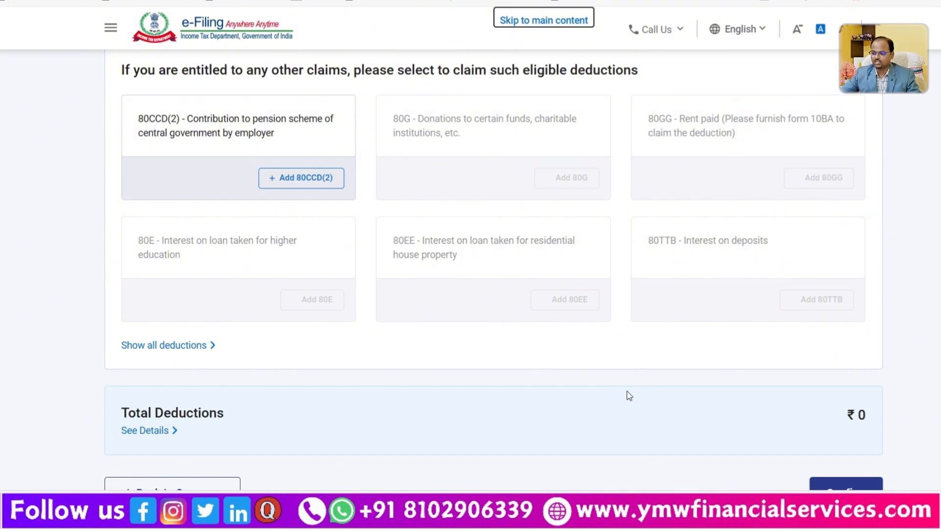
scroll(637, 394, "down", 2)
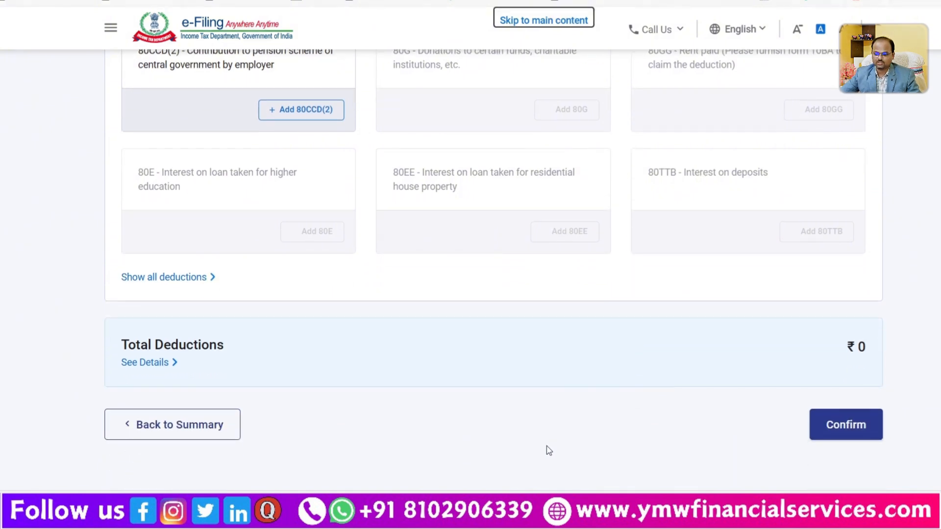
scroll(349, 370, "up", 4)
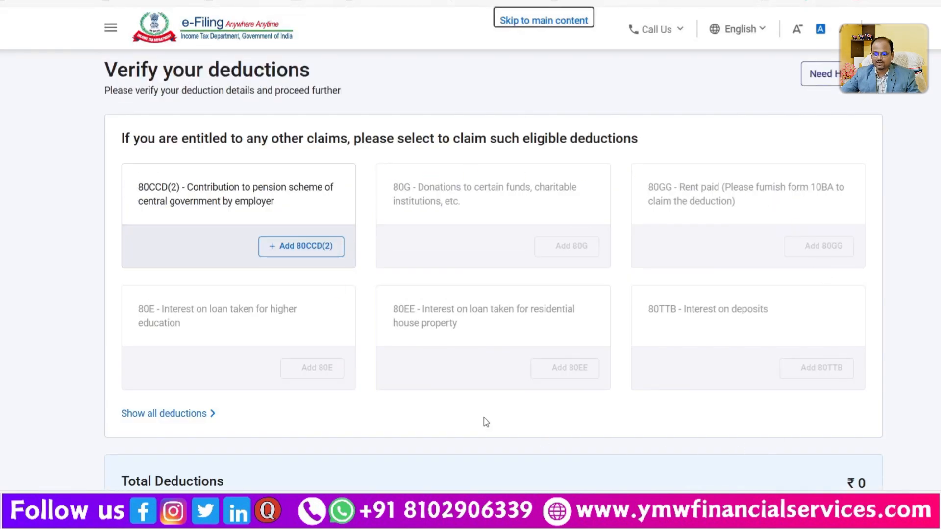
scroll(635, 305, "down", 4)
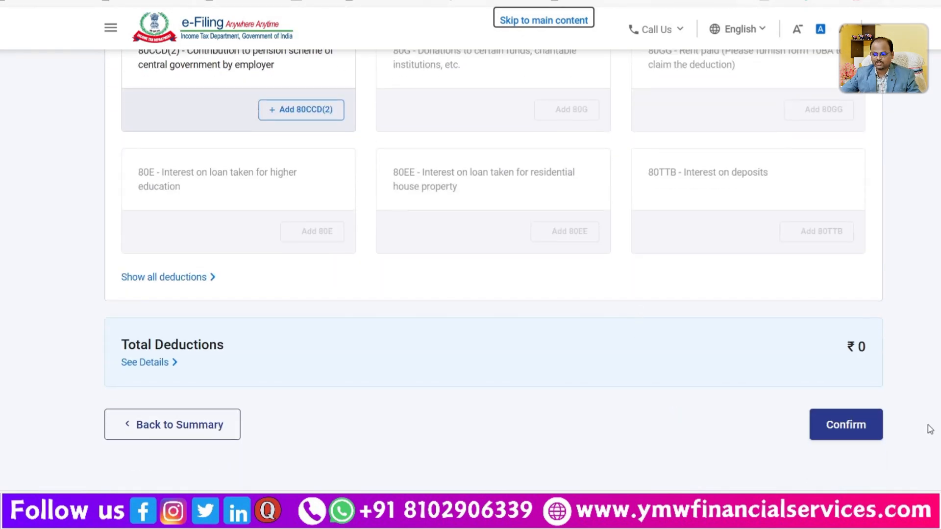
left_click(855, 430)
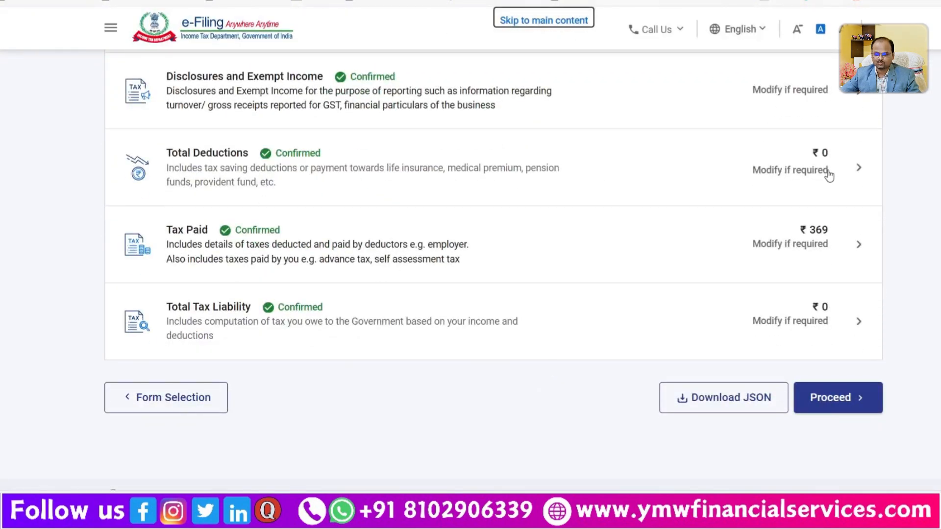
Open the taxes paid section and examine the TDS 2(i) details on income other than salary, including TDS claimed and gross amount
left_click(790, 243)
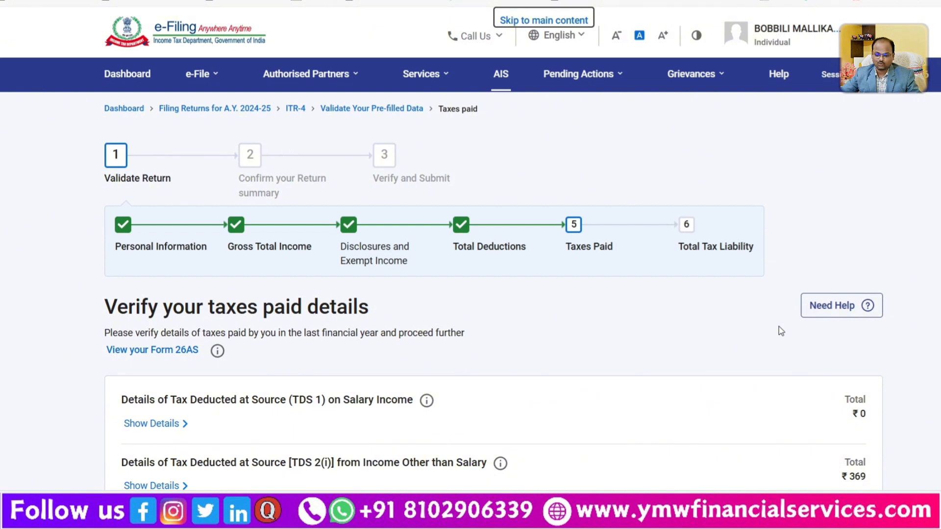
scroll(782, 332, "down", 2)
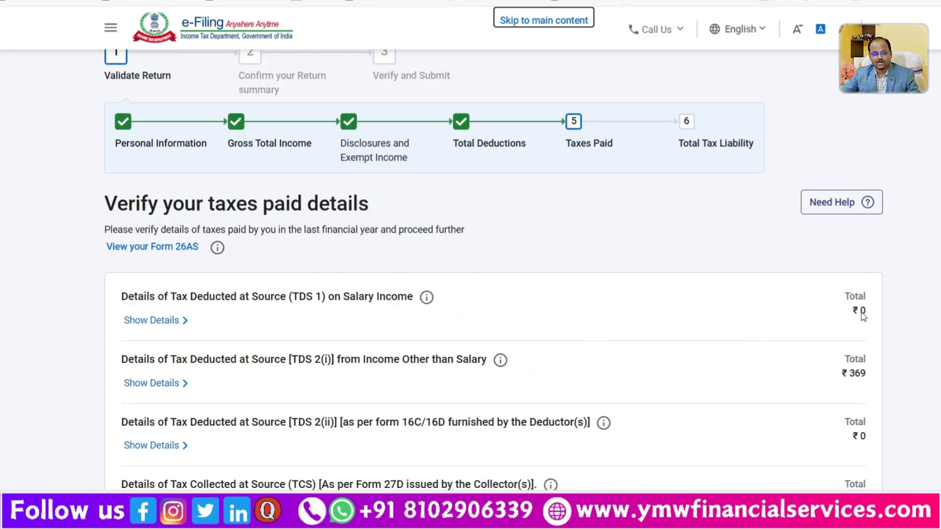
scroll(867, 321, "down", 1)
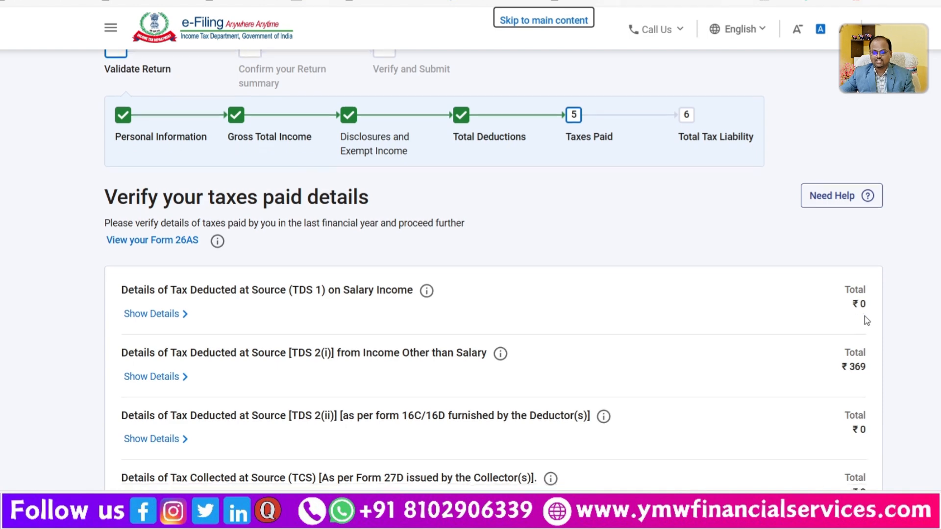
scroll(867, 320, "down", 3)
left_click(177, 254)
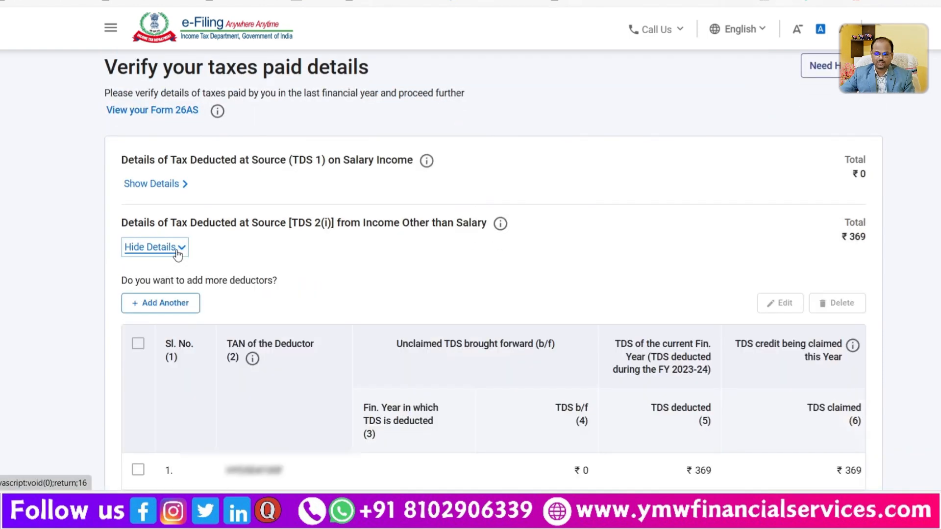
scroll(531, 420, "down", 3)
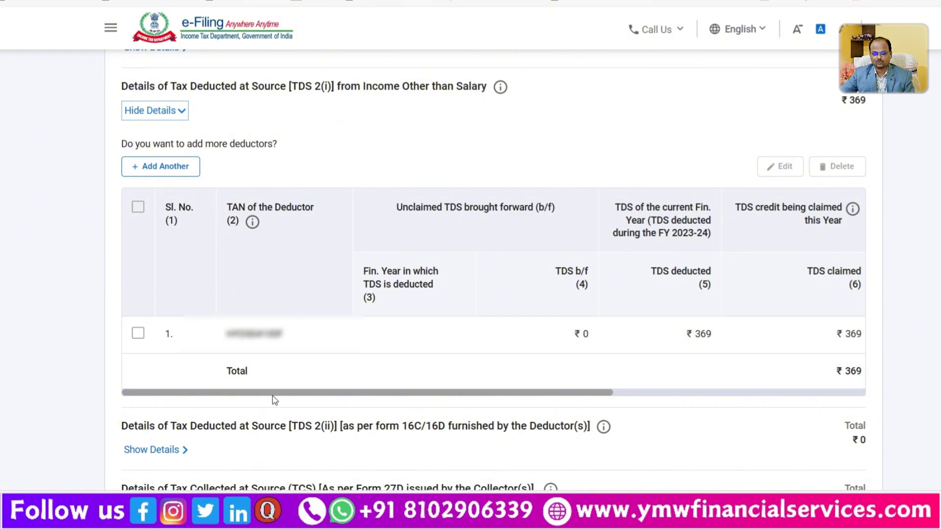
left_click_drag(272, 393, 532, 405)
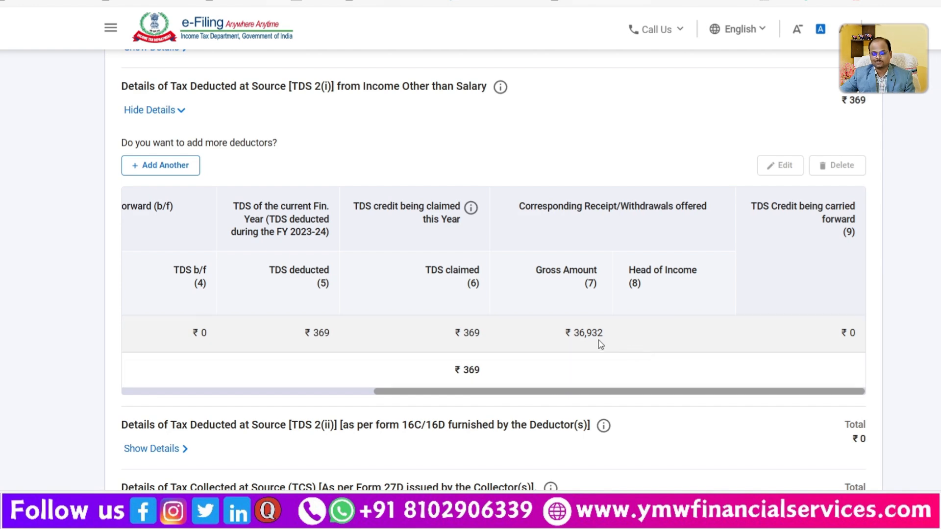
left_click_drag(308, 340, 333, 334)
left_click(403, 356)
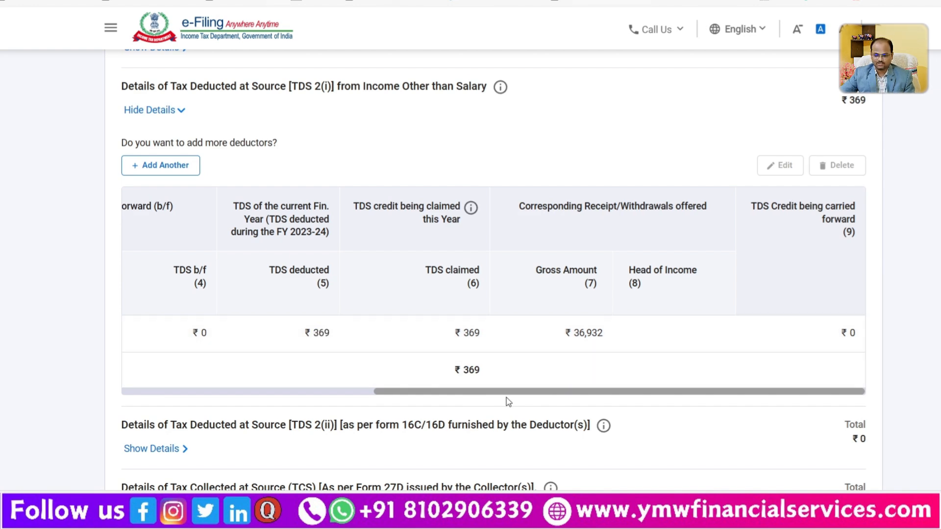
left_click_drag(532, 397, 705, 386)
scroll(772, 363, "down", 3)
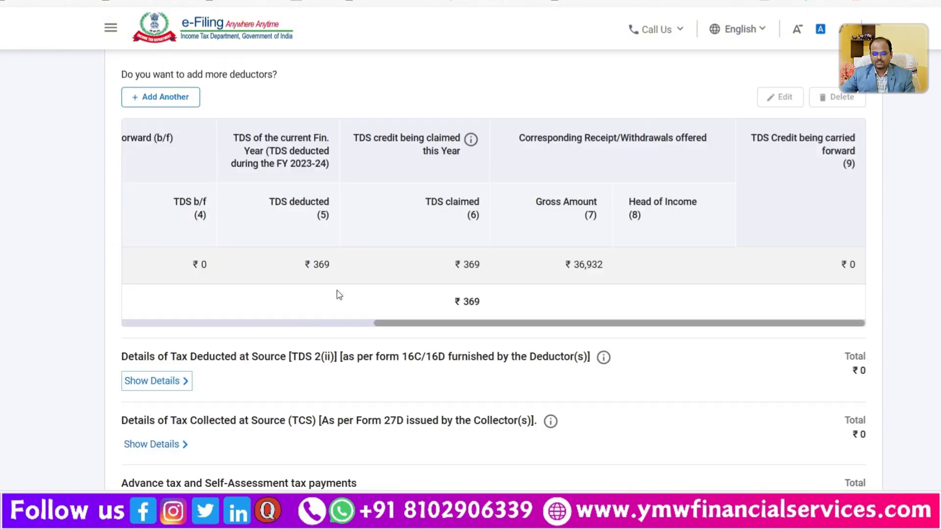
Review the remaining tax credit categories and Total Taxes Paid, and confirm the taxes paid section
scroll(313, 300, "down", 2)
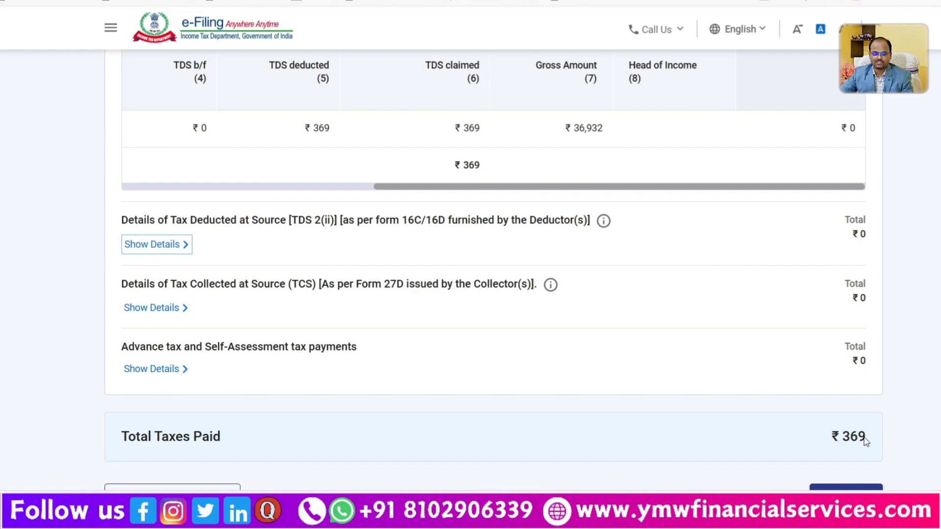
scroll(866, 441, "up", 9)
scroll(866, 441, "down", 10)
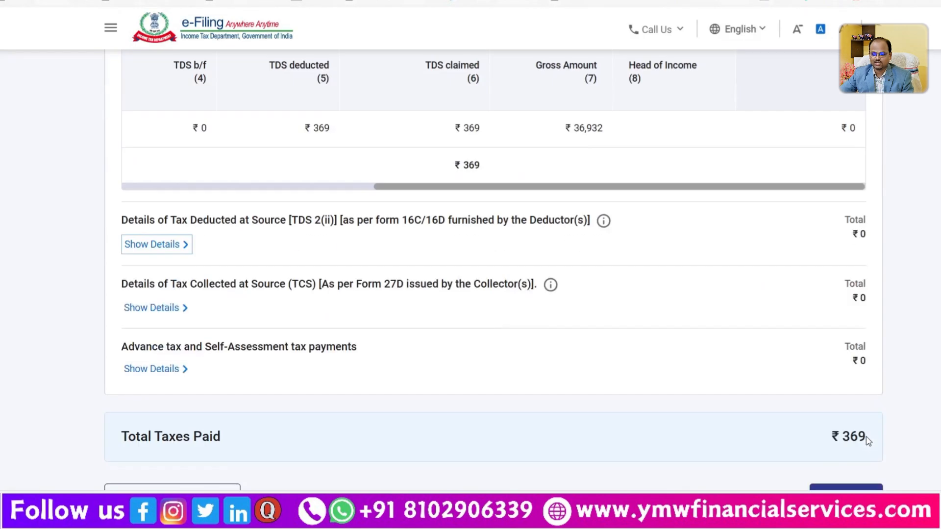
scroll(865, 441, "down", 2)
left_click(835, 353)
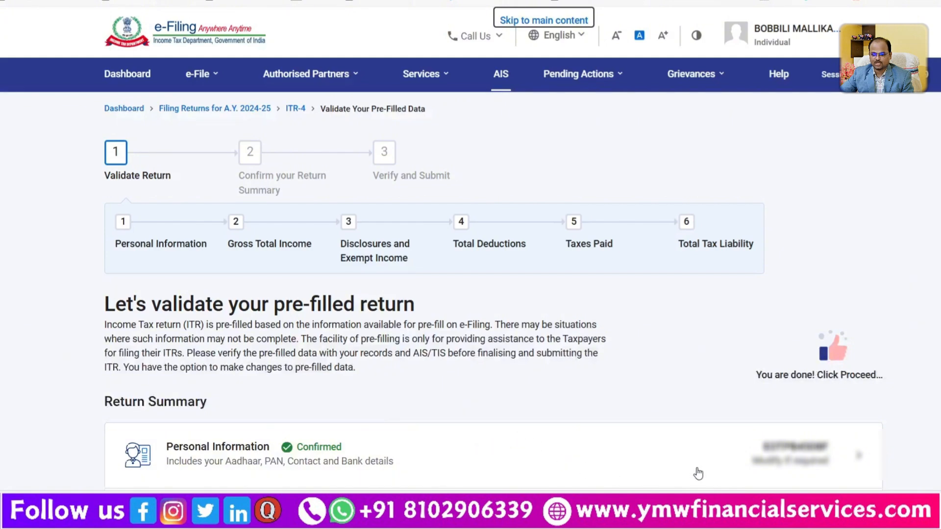
Open Total Tax Liability, review the computation of income and tax, and confirm the section
scroll(684, 427, "down", 2)
scroll(684, 426, "down", 4)
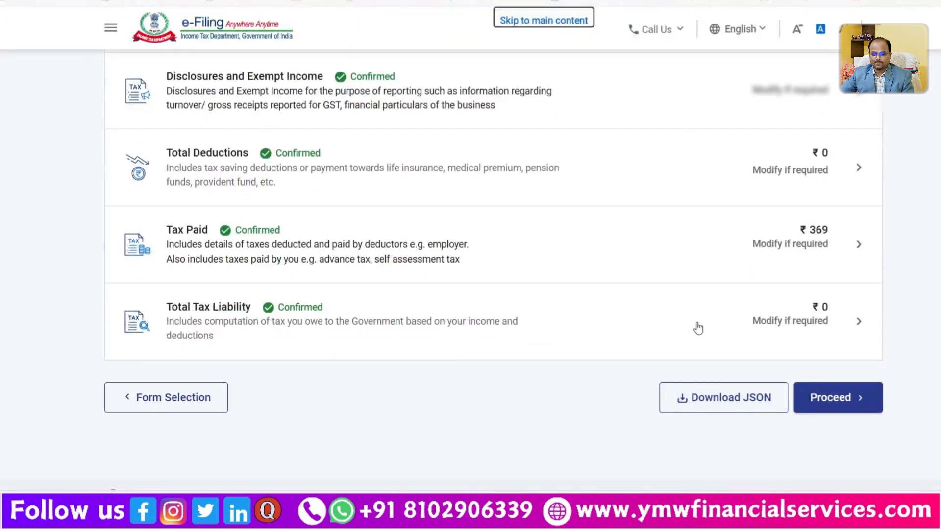
left_click(806, 307)
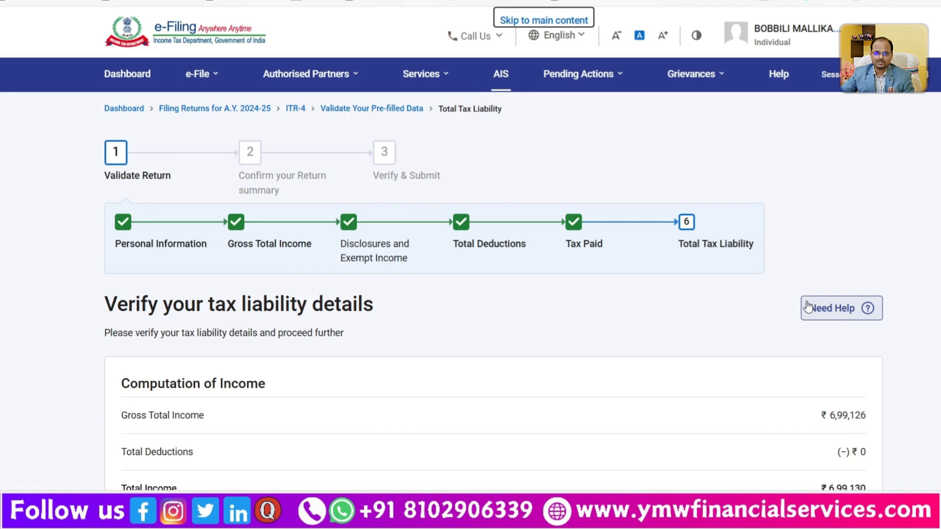
scroll(799, 358, "down", 4)
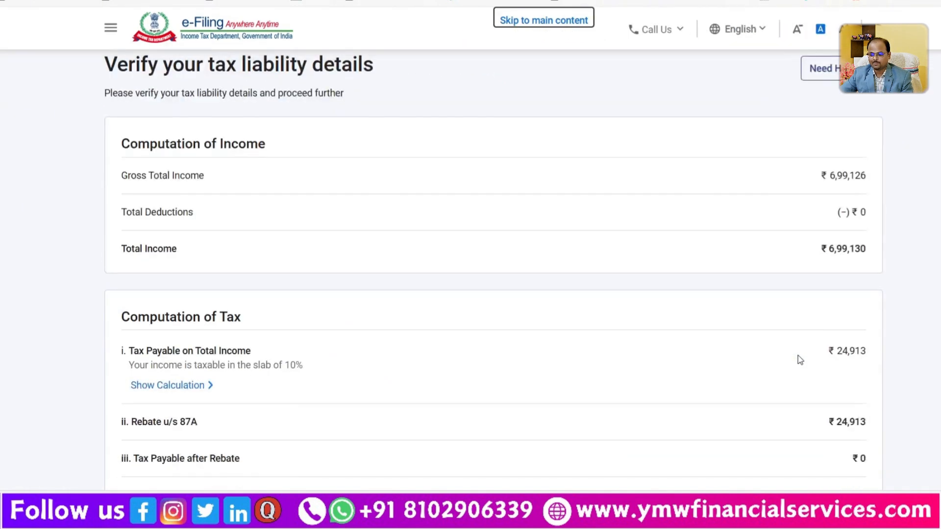
scroll(800, 360, "down", 4)
scroll(800, 360, "up", 6)
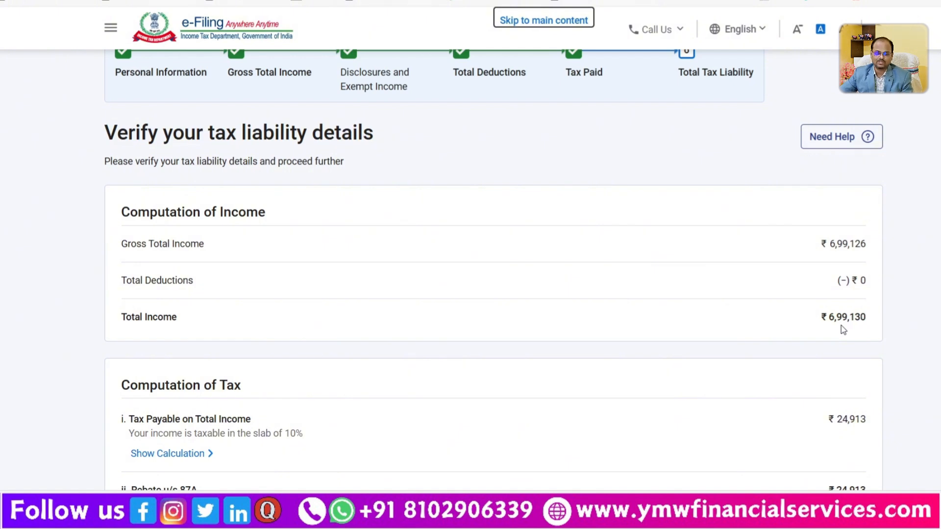
scroll(843, 330, "down", 13)
scroll(843, 330, "down", 2)
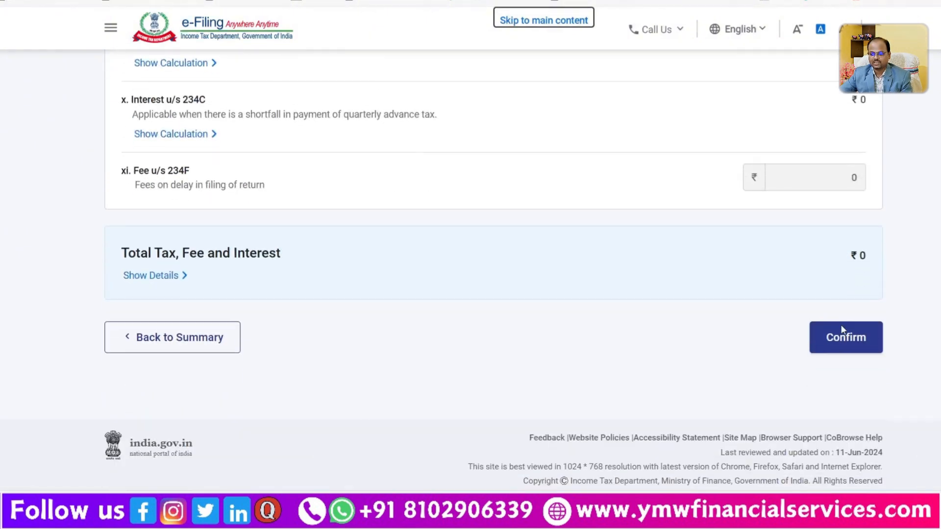
left_click(855, 337)
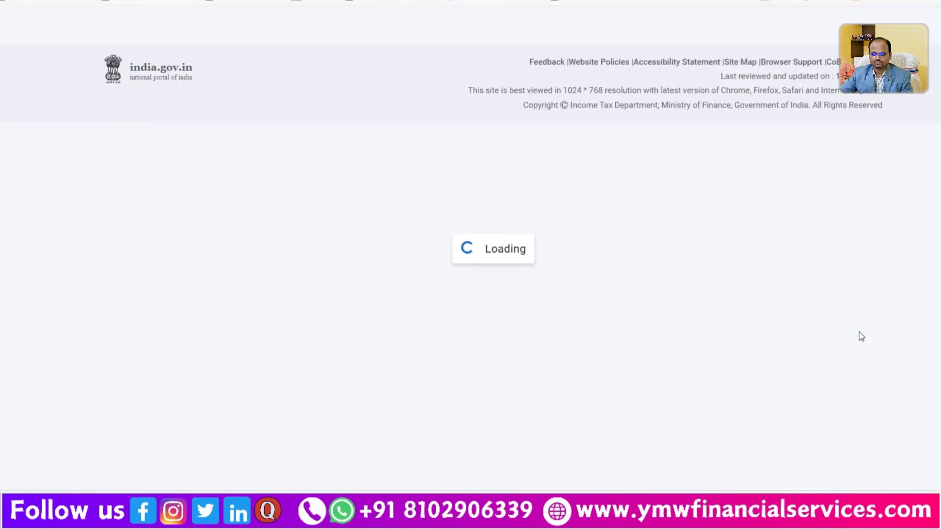
Proceed from the validated return to the tax summary and examine the taxable income, tax payable and refund details
scroll(860, 338, "down", 9)
scroll(860, 339, "down", 4)
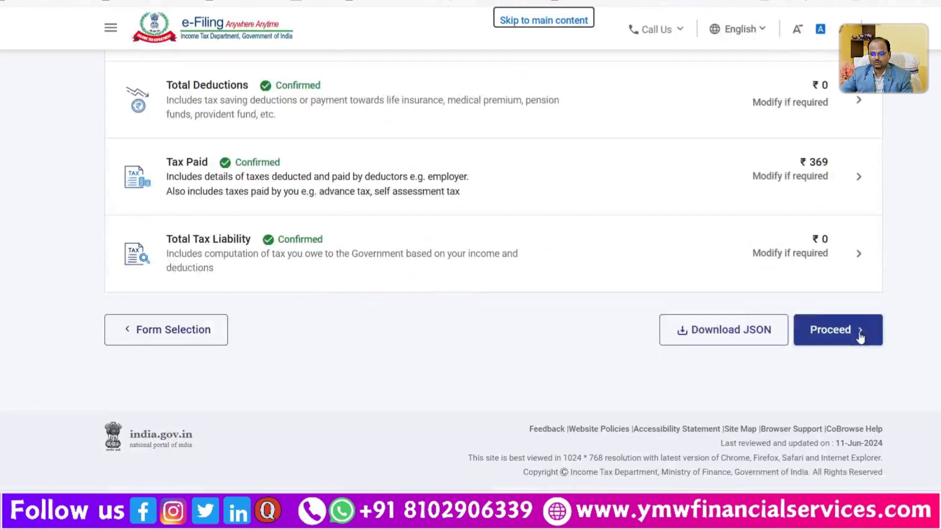
left_click(859, 339)
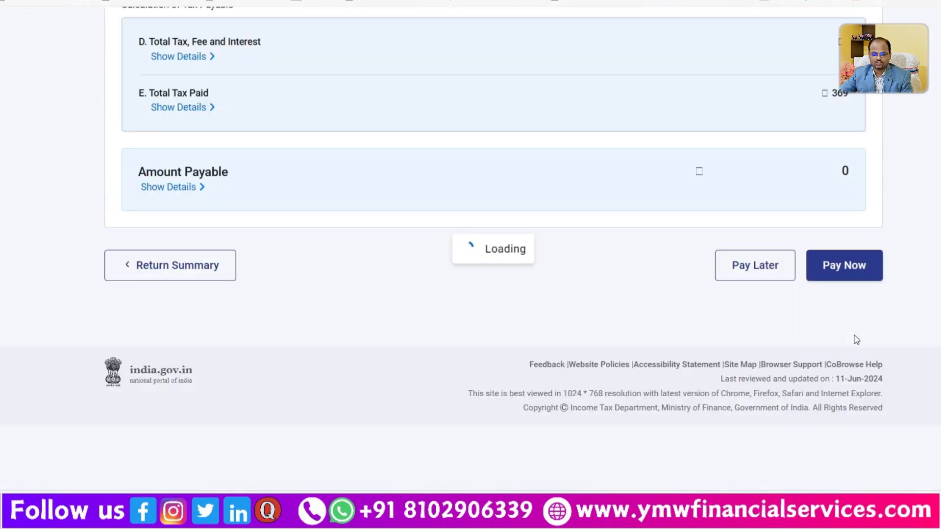
scroll(546, 308, "up", 7)
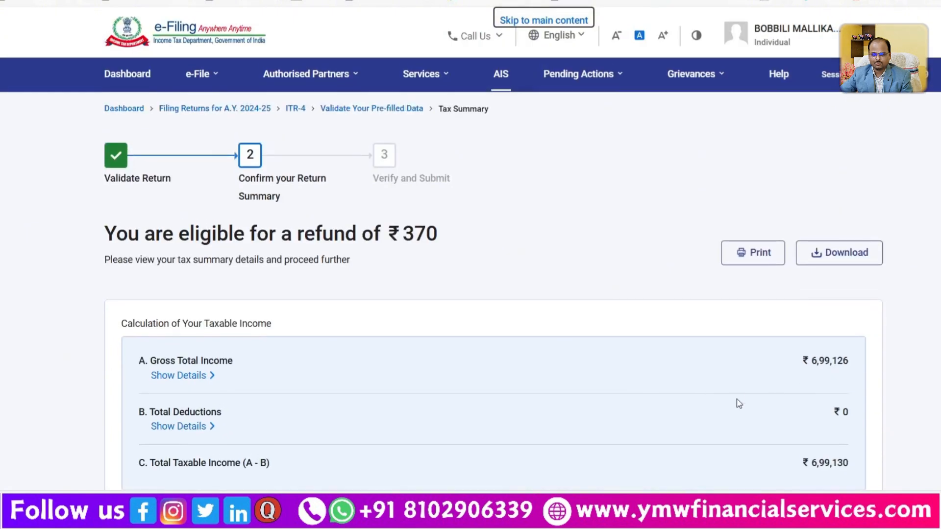
scroll(736, 398, "down", 5)
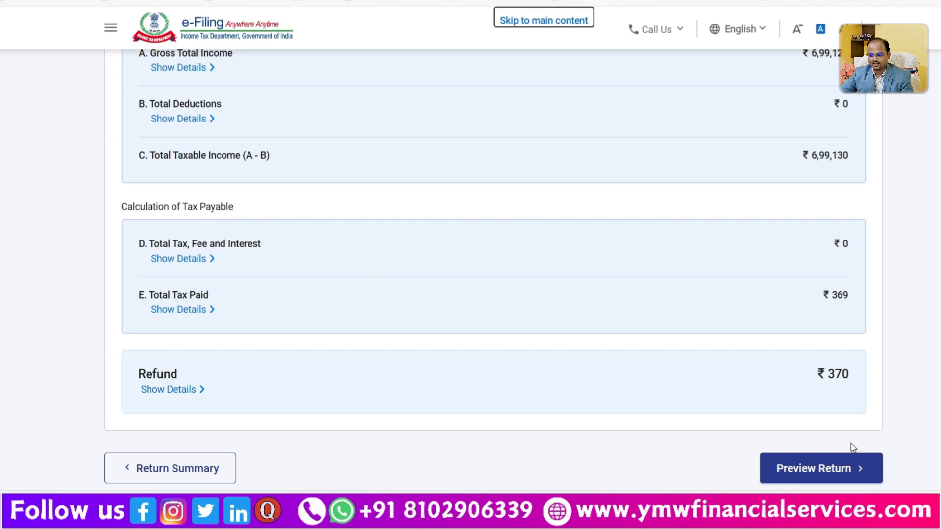
left_click(181, 389)
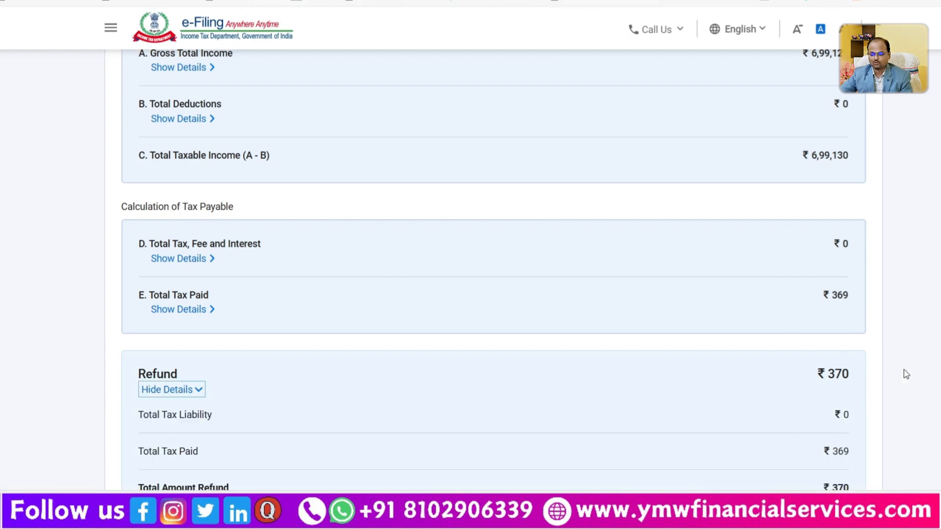
scroll(843, 344, "down", 3)
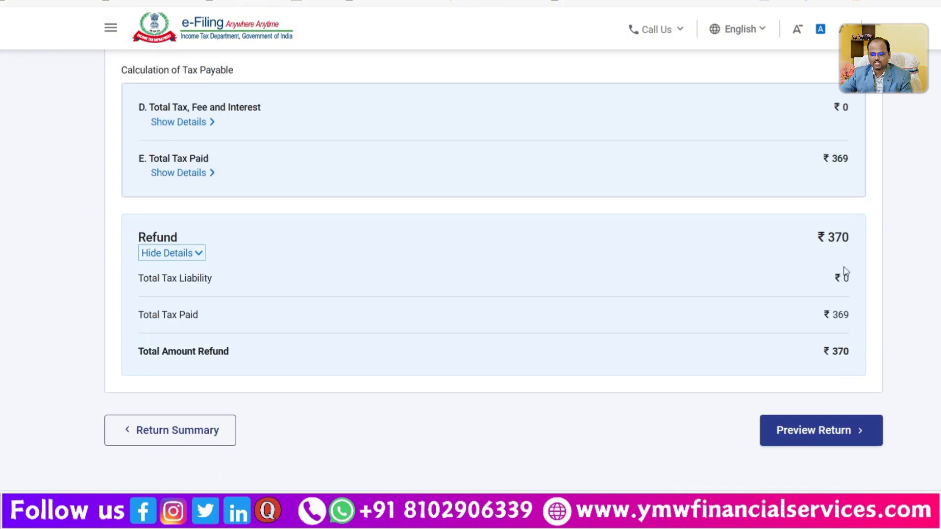
Open the return preview stage, accept the declaration in the capacity of Self, and proceed to the preview
left_click(846, 430)
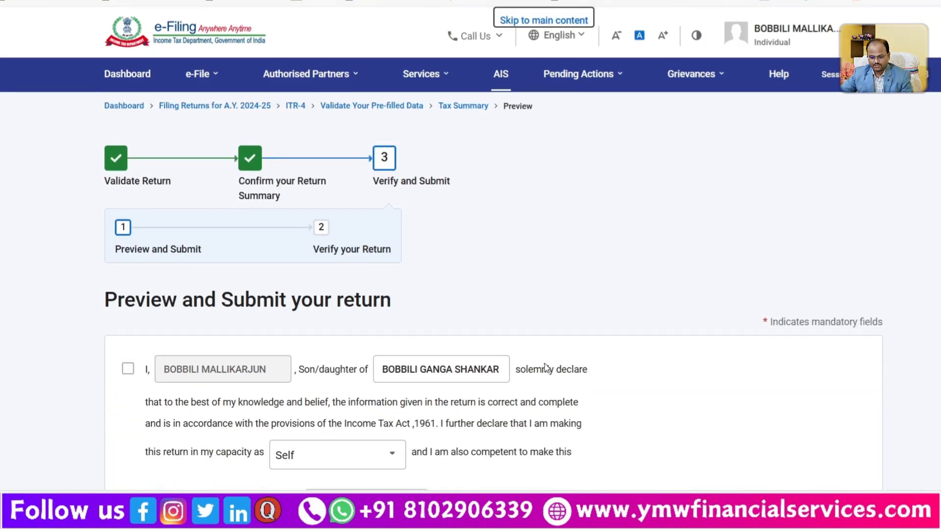
scroll(392, 338, "down", 5)
scroll(207, 303, "up", 3)
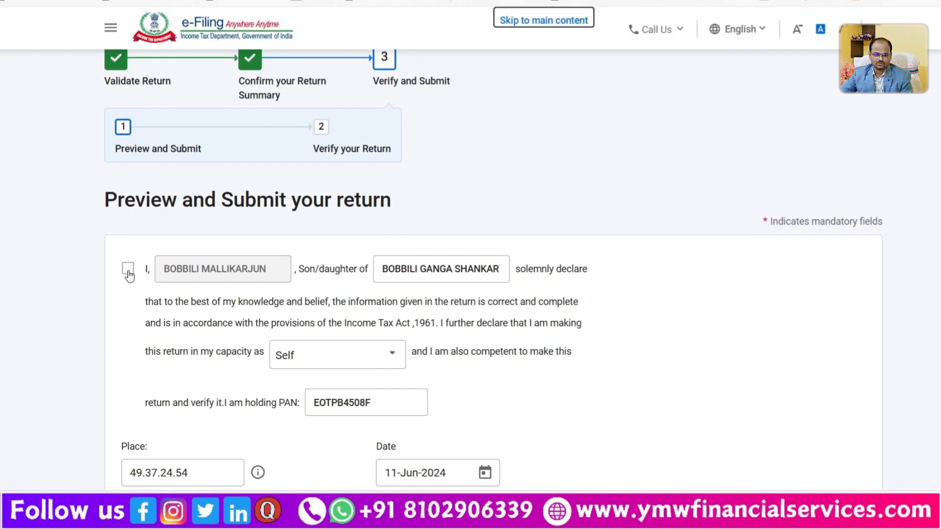
left_click(128, 274)
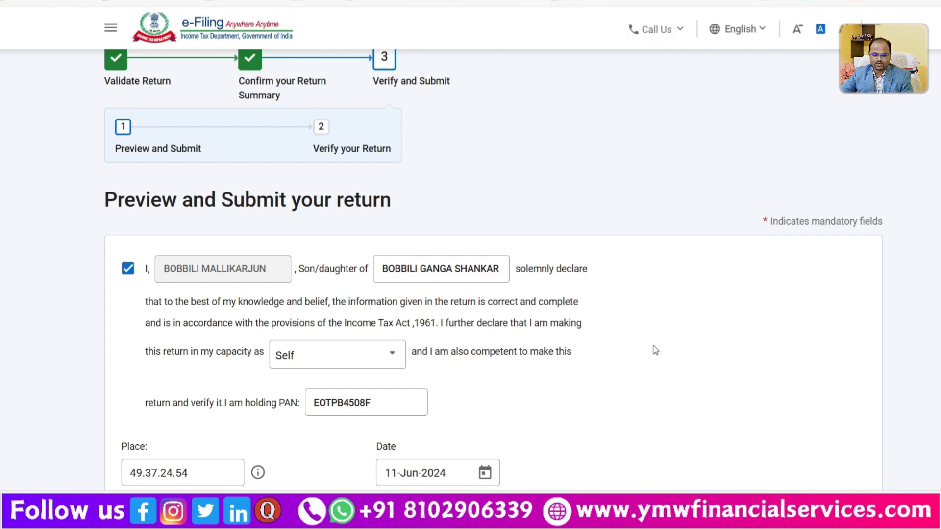
scroll(655, 351, "down", 7)
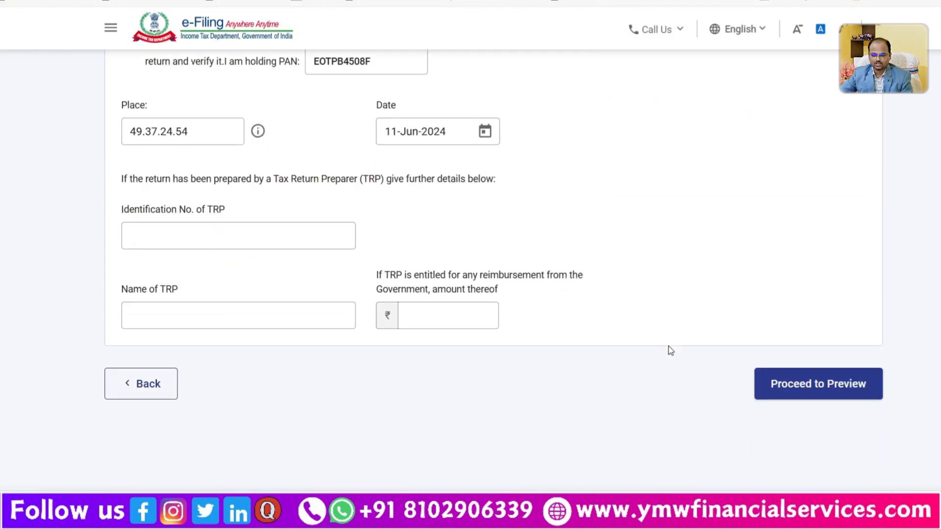
left_click(818, 385)
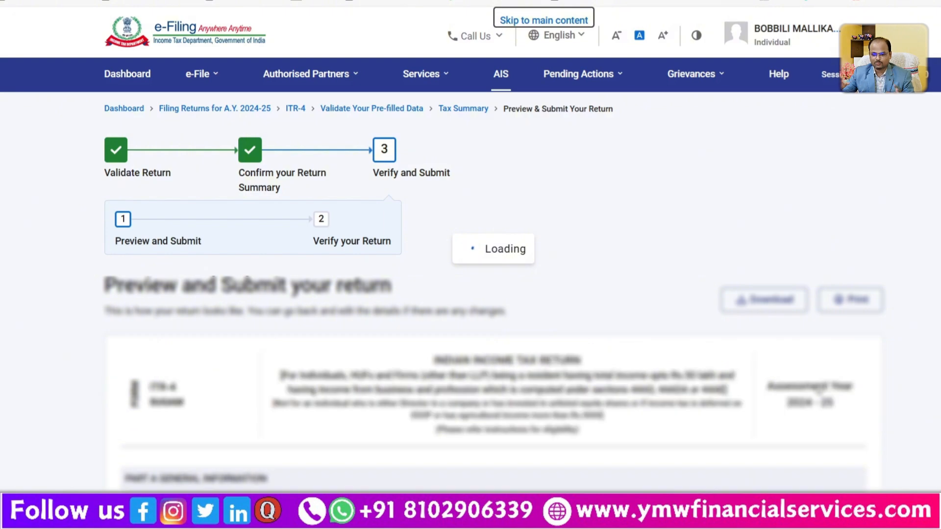
Look through the previewed ITR-4 return, validate it and try to proceed to verification
scroll(490, 294, "down", 20)
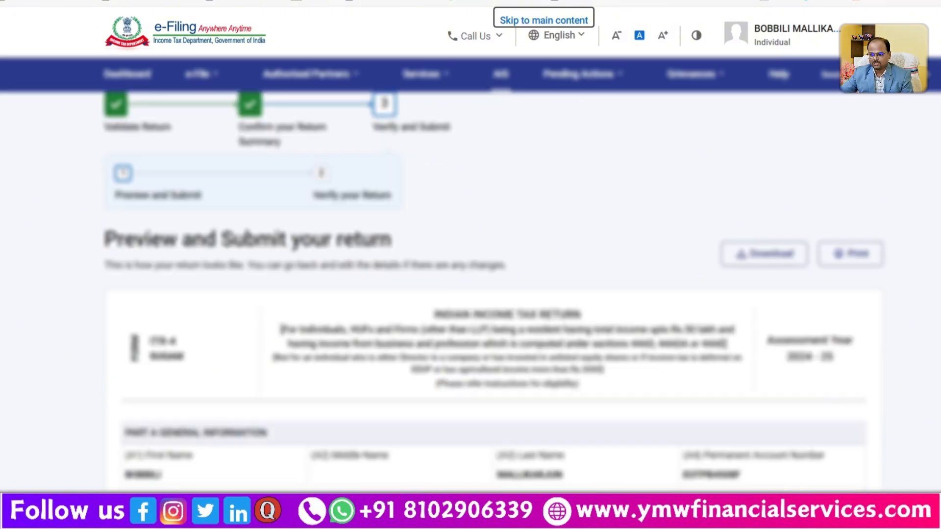
scroll(490, 294, "down", 20)
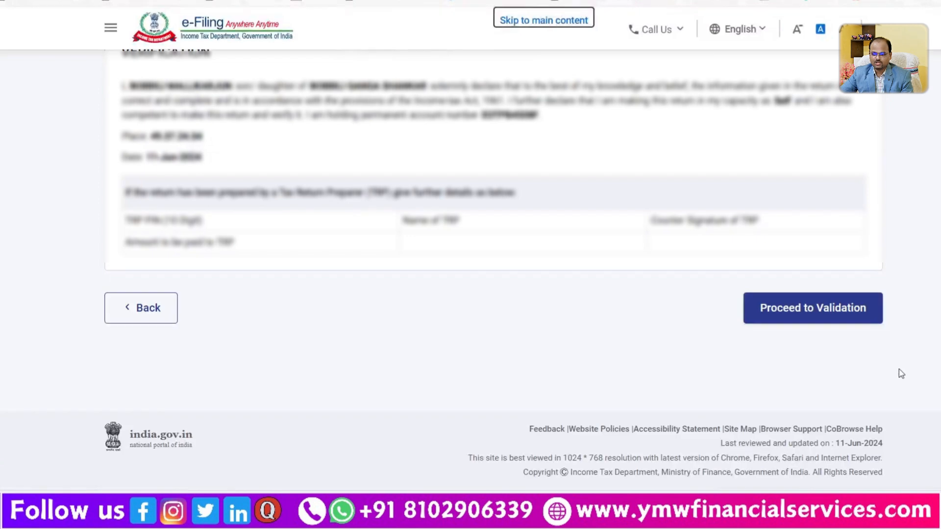
left_click(833, 310)
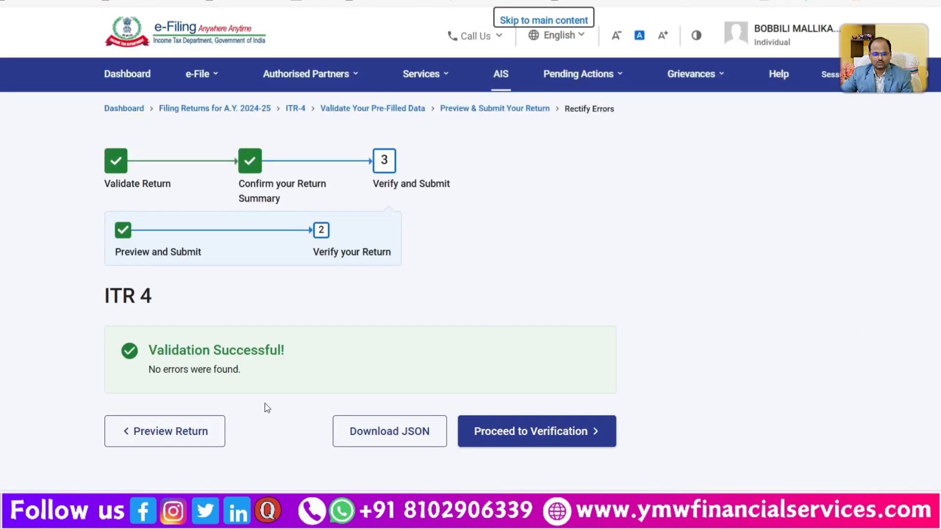
left_click(520, 439)
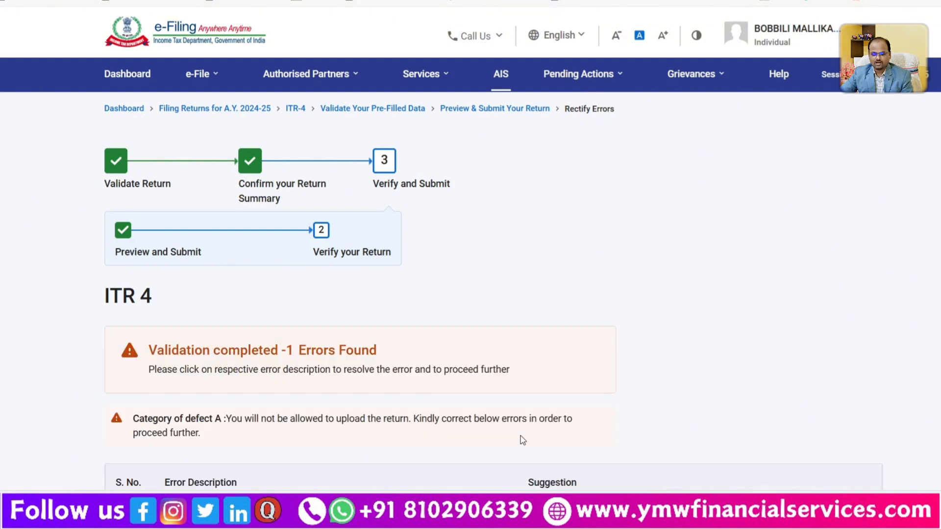
Open the section 44ADA business code error, delete the entry under Profession, and save the business and profession income
scroll(523, 299, "down", 2)
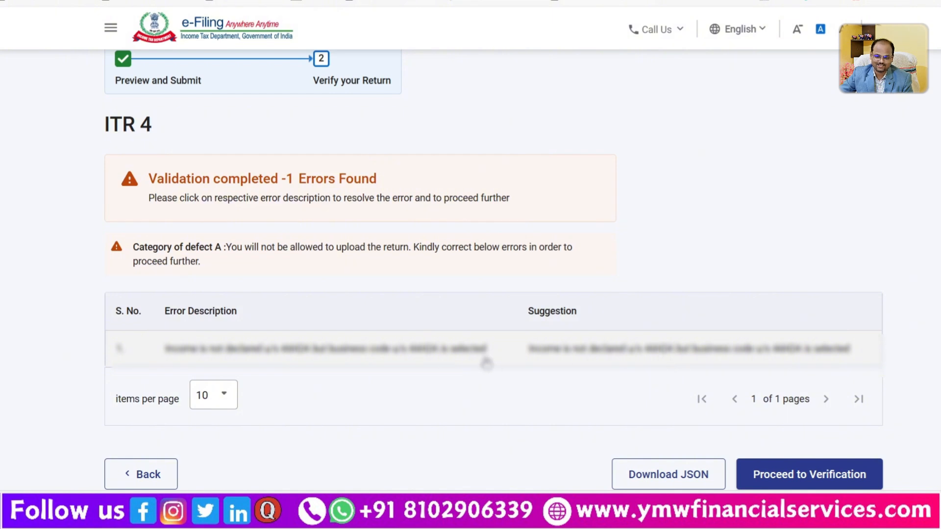
left_click(472, 352)
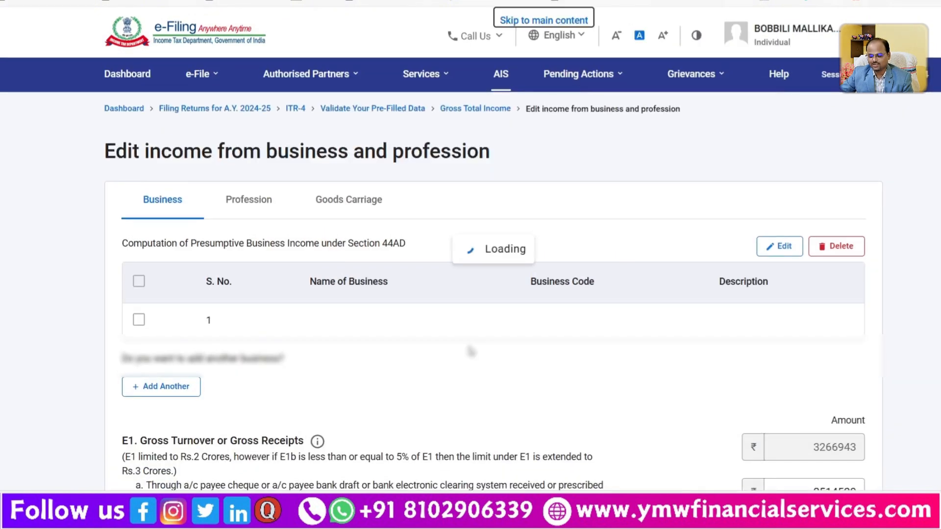
left_click(139, 320)
left_click(840, 245)
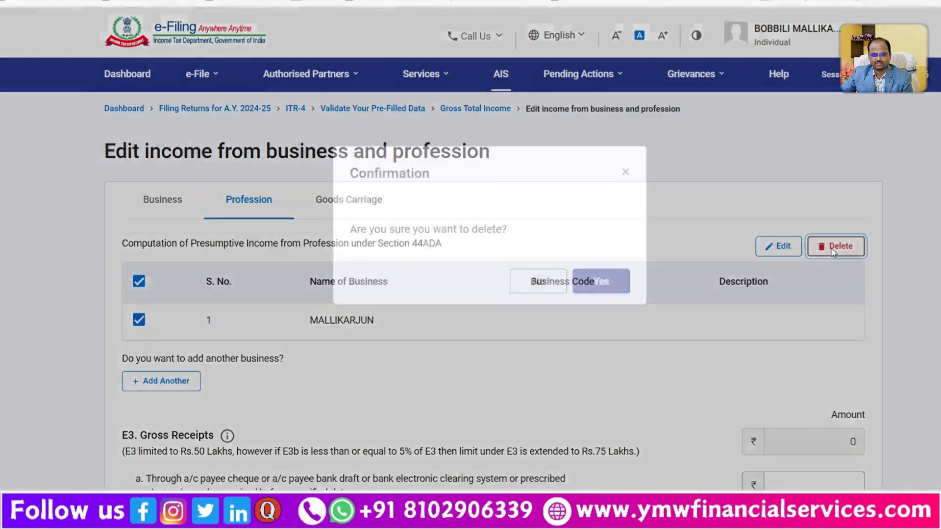
left_click(601, 306)
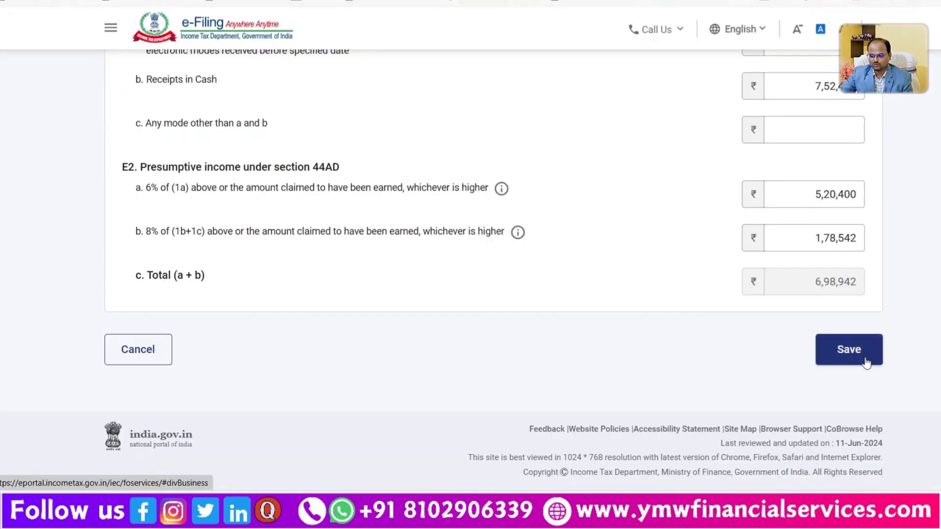
left_click(866, 363)
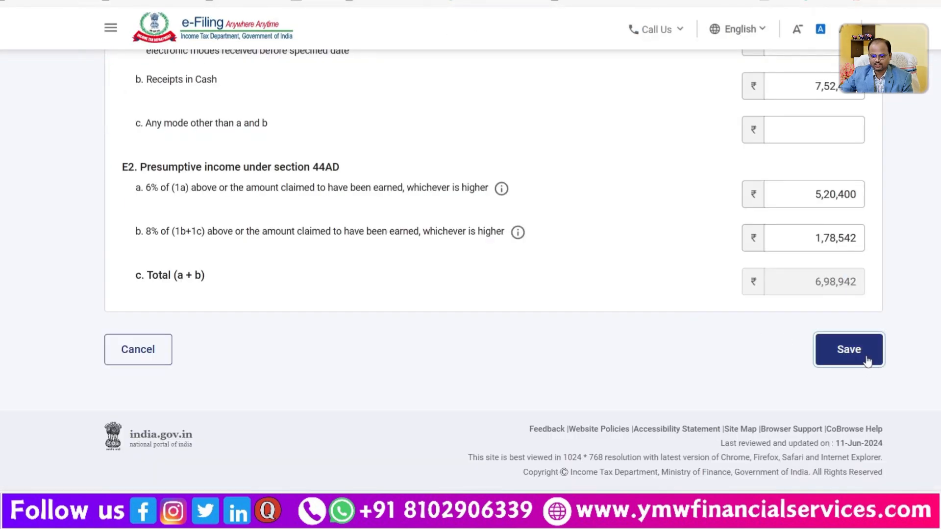
Proceed to verification of the return and select e-Verify Now as the verification method
left_click(557, 429)
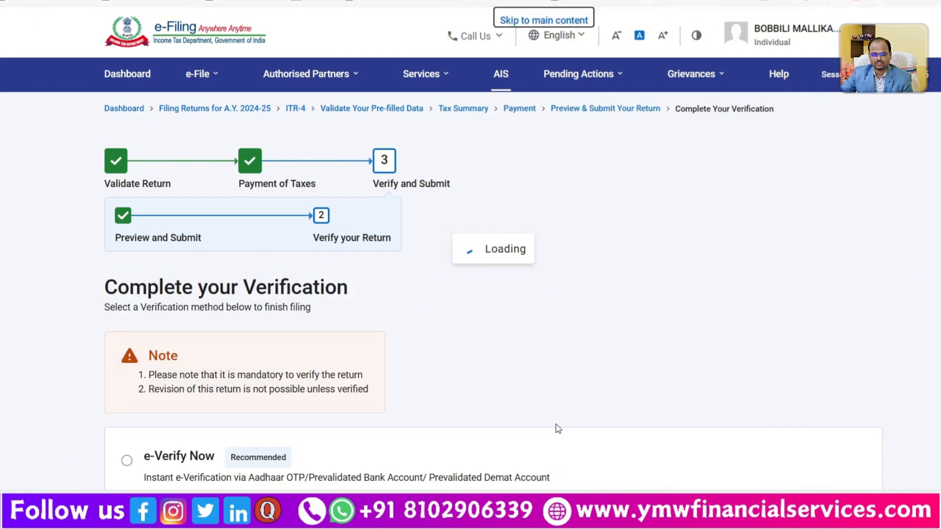
scroll(484, 368, "down", 2)
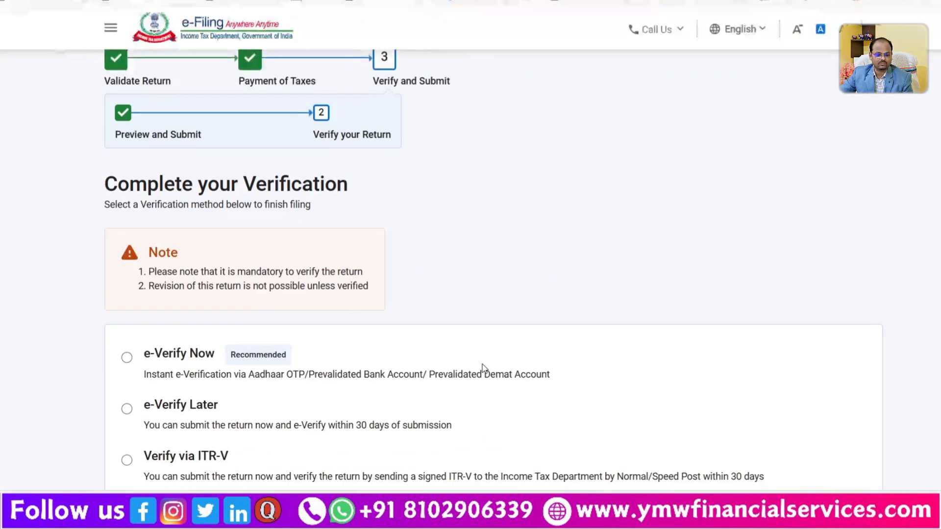
scroll(483, 368, "down", 3)
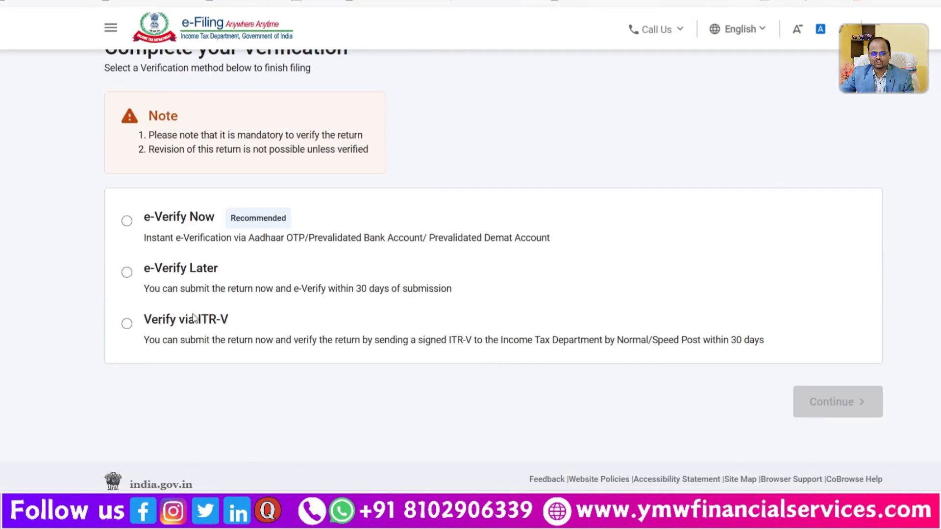
left_click(127, 222)
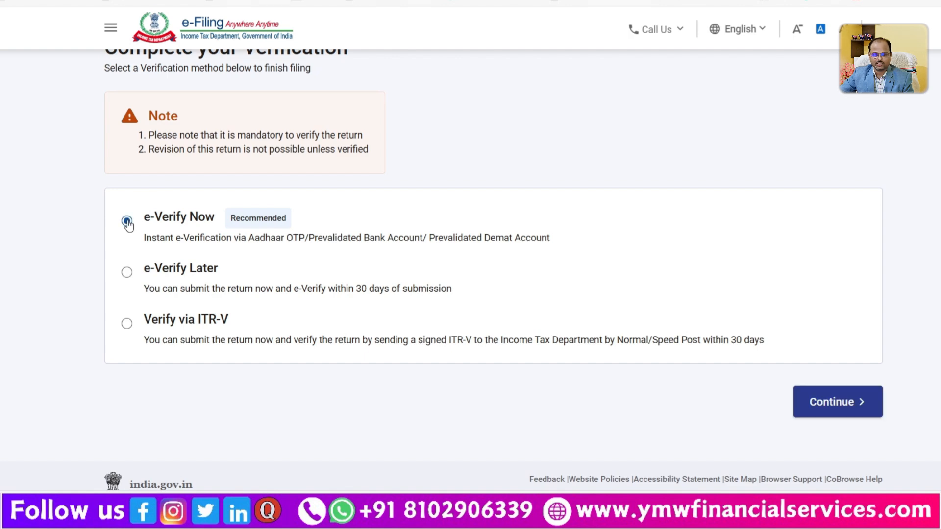
left_click(837, 402)
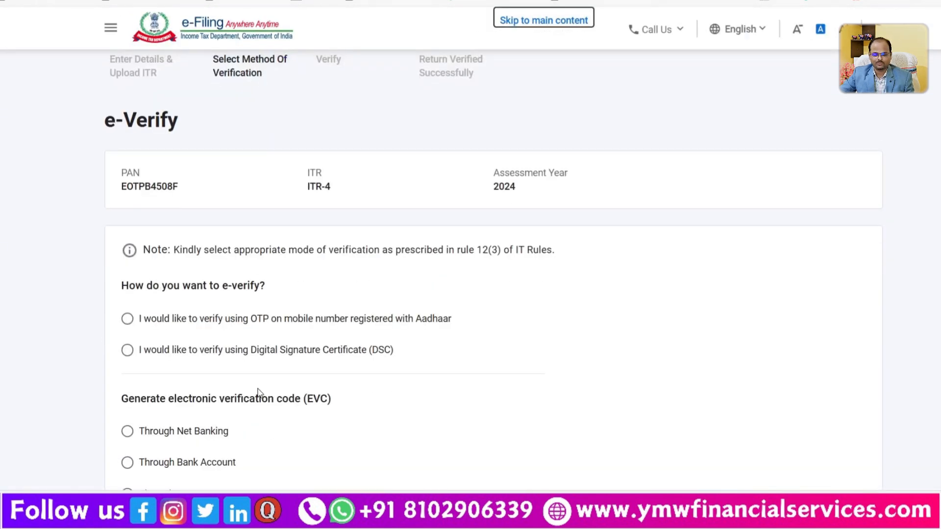
Choose e-verification by OTP on the Aadhaar-registered mobile number, and generate the OTP after agreeing to validate the Aadhaar details
scroll(258, 392, "down", 4)
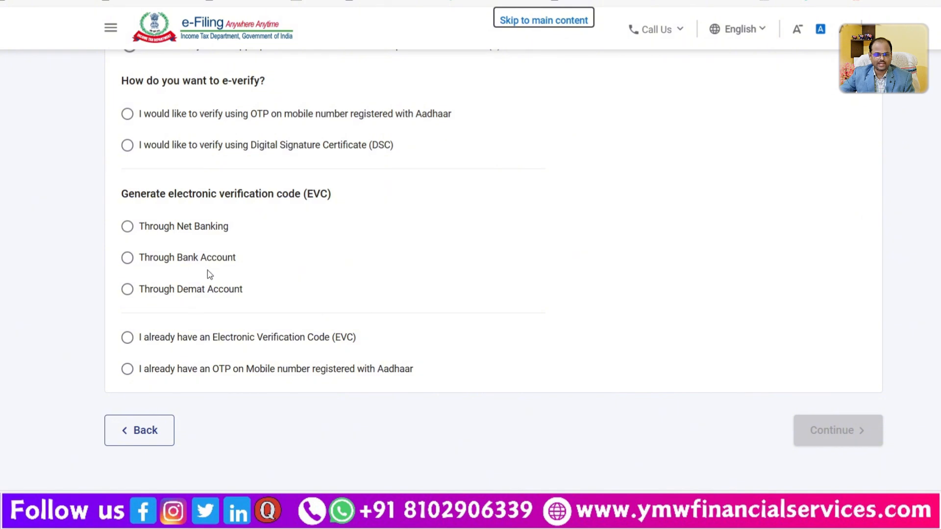
left_click(127, 114)
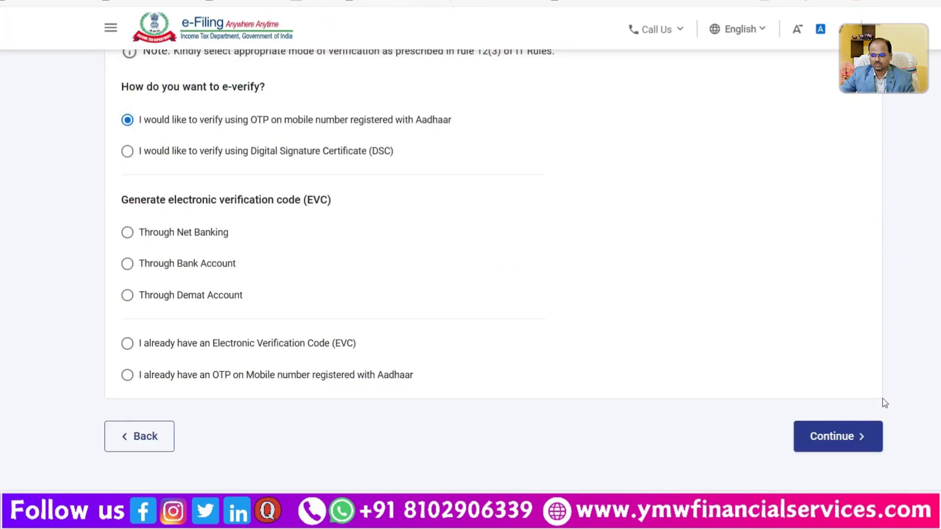
left_click(846, 437)
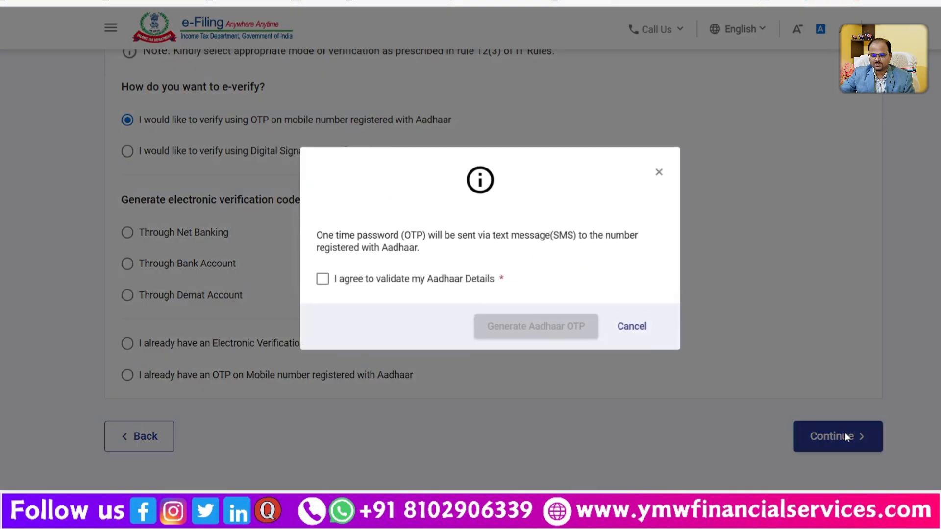
left_click(323, 279)
left_click(525, 326)
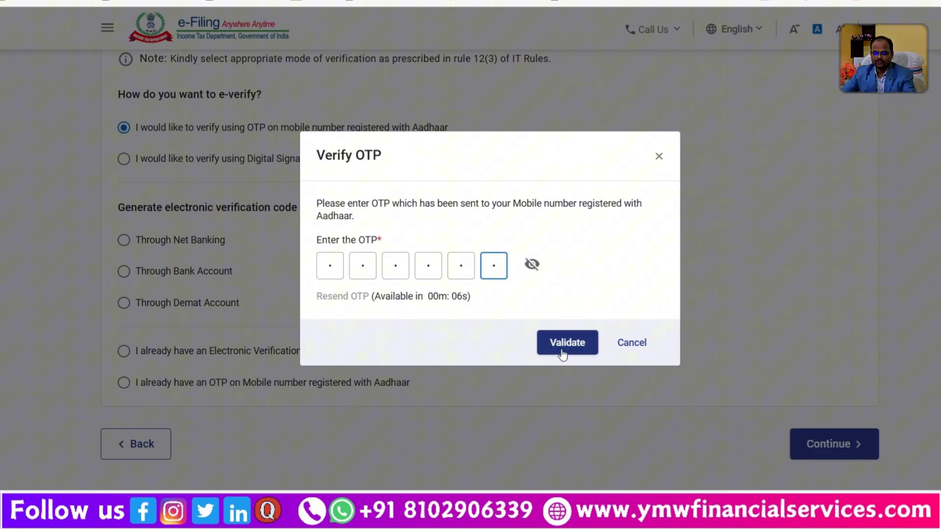
Validate the entered Aadhaar OTP and confirm the submission of the return
left_click(564, 345)
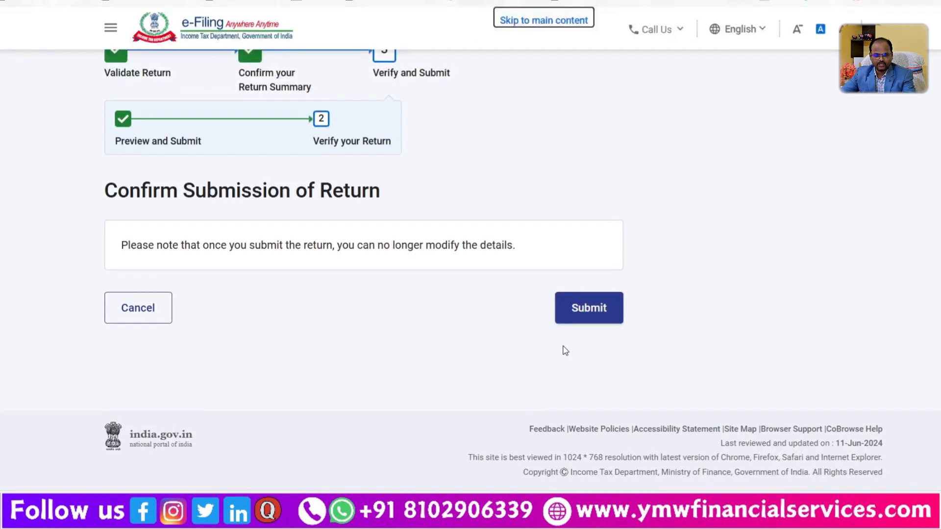
scroll(288, 269, "up", 2)
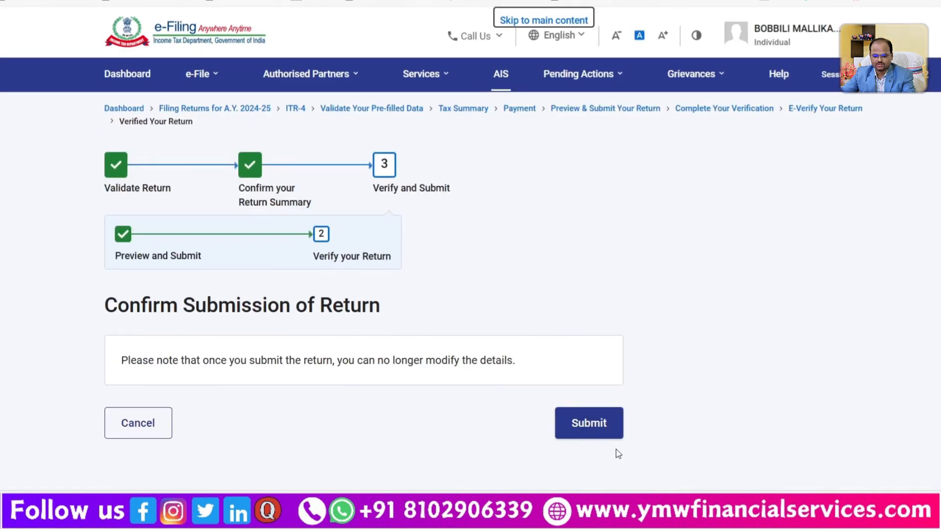
left_click(588, 424)
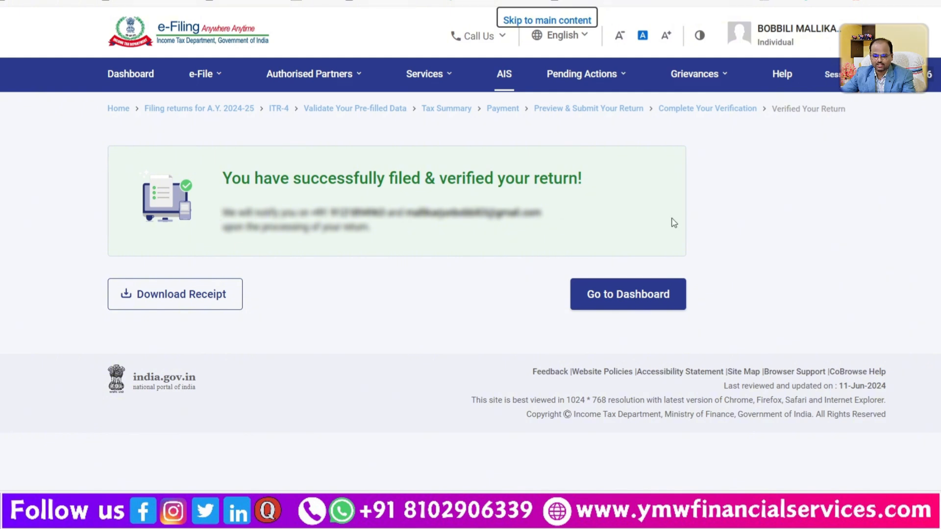
Download the receipt of the filed return and open the downloaded PDF
left_click(195, 291)
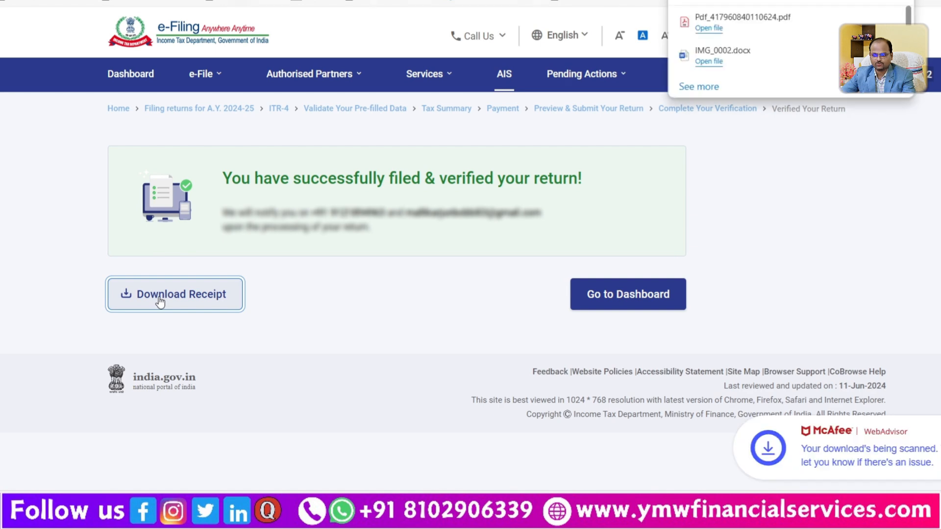
left_click(753, 16)
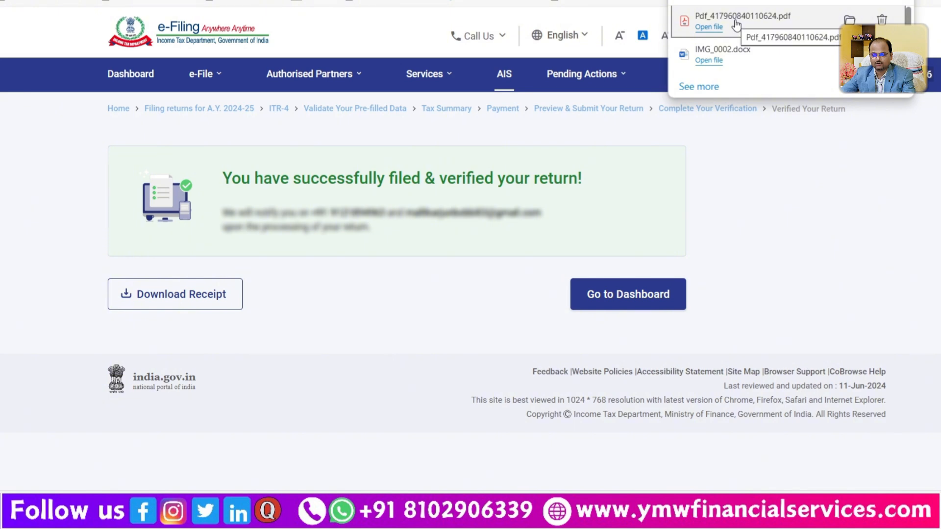
left_click(737, 23)
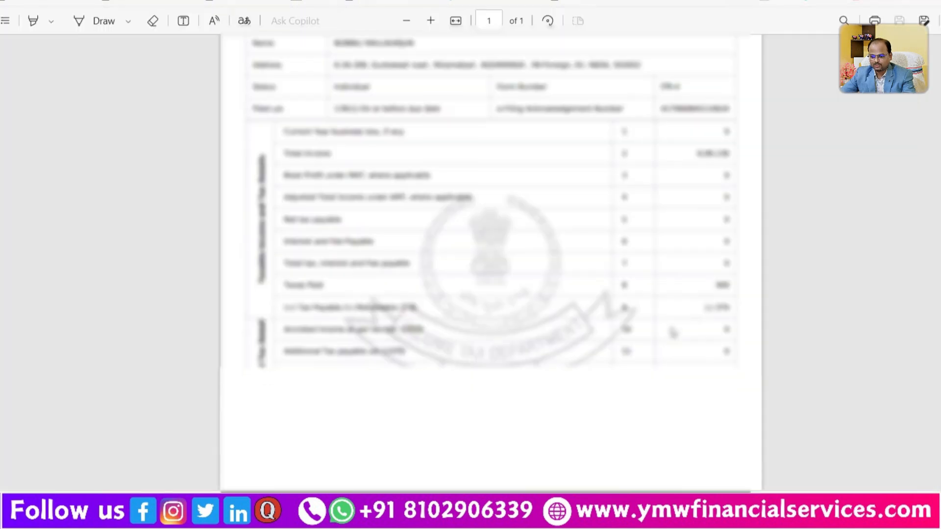
Look through the income tax return acknowledgement, checking the total income, the taxes paid and the verification details at its end
left_click_drag(695, 143, 737, 146)
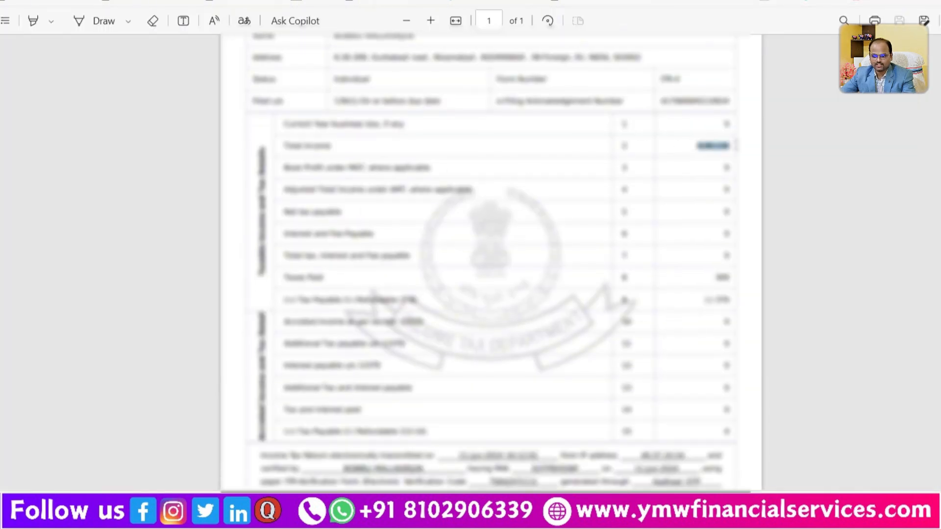
left_click(660, 275)
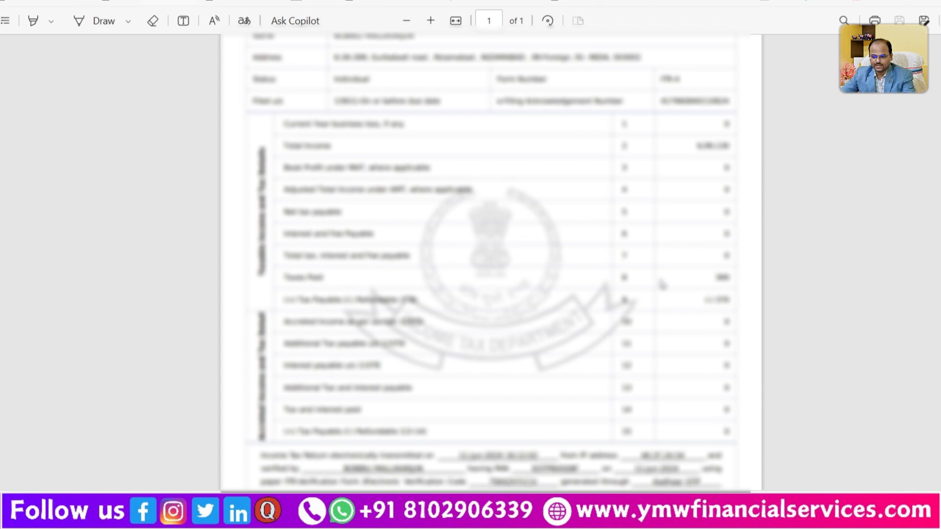
left_click_drag(716, 279, 751, 290)
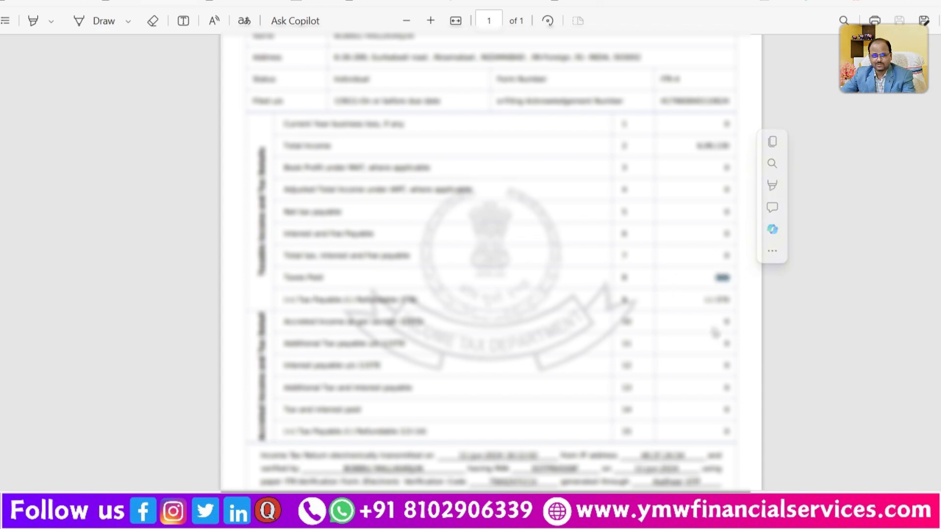
scroll(716, 334, "down", 4)
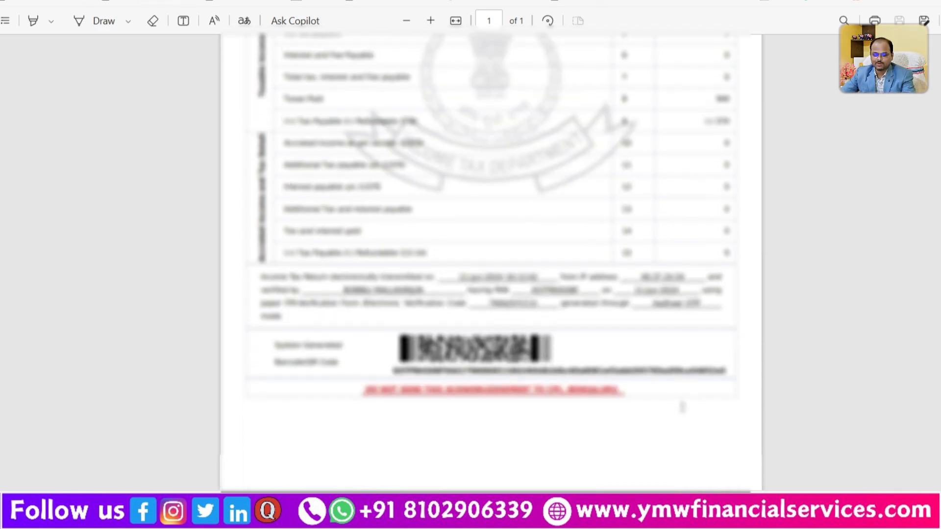
scroll(682, 409, "up", 7)
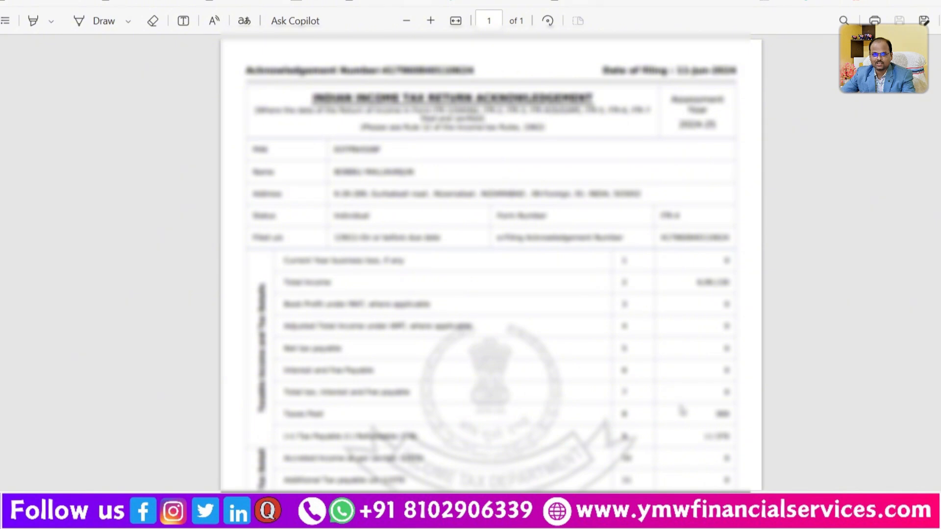